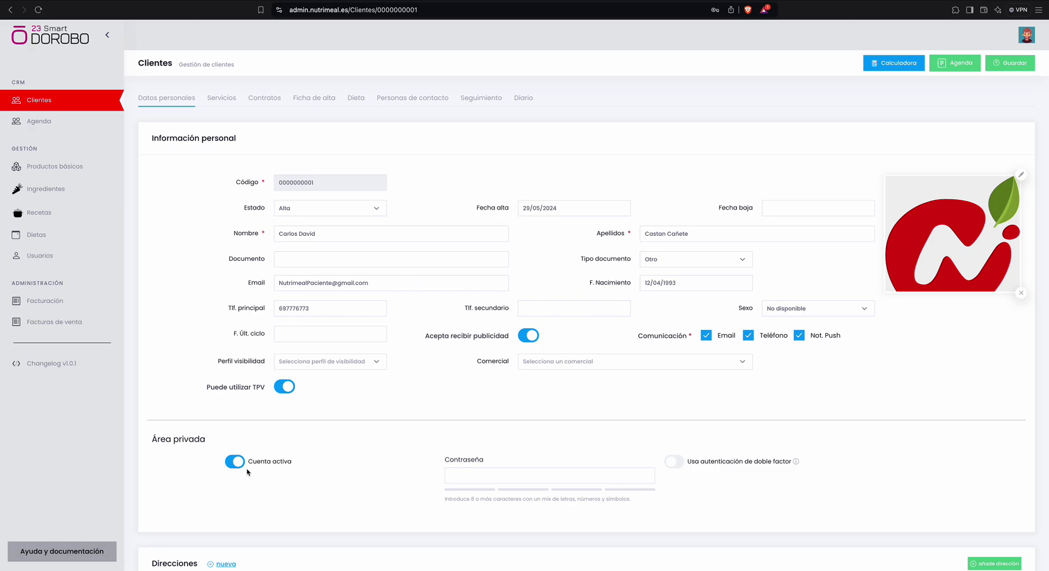
{"action": "scroll", "coordinate": [361, 467], "scroll_direction": "down", "scroll_amount": 3}
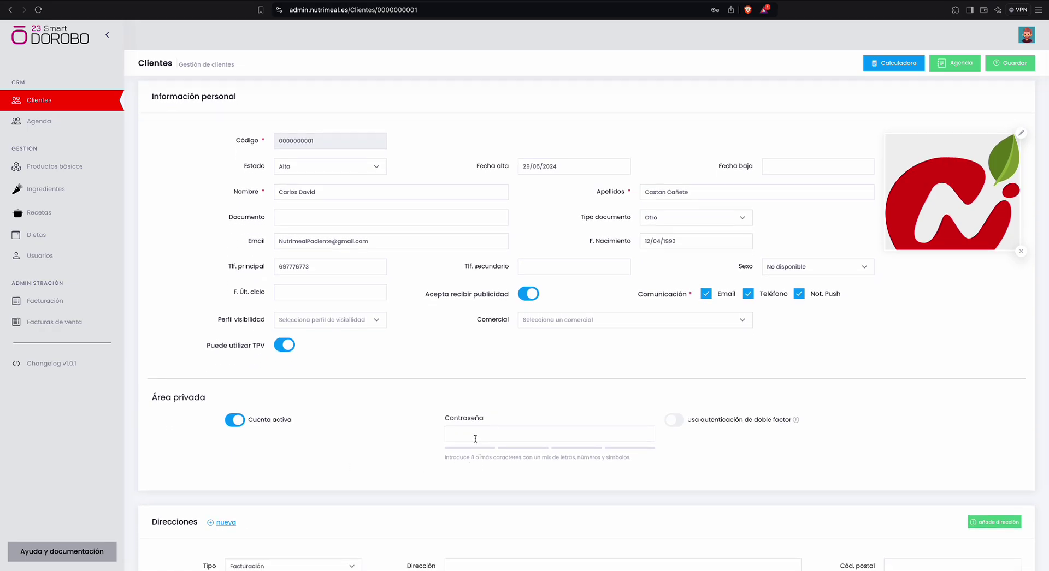
{"action": "scroll", "coordinate": [474, 436], "scroll_direction": "down", "scroll_amount": 3}
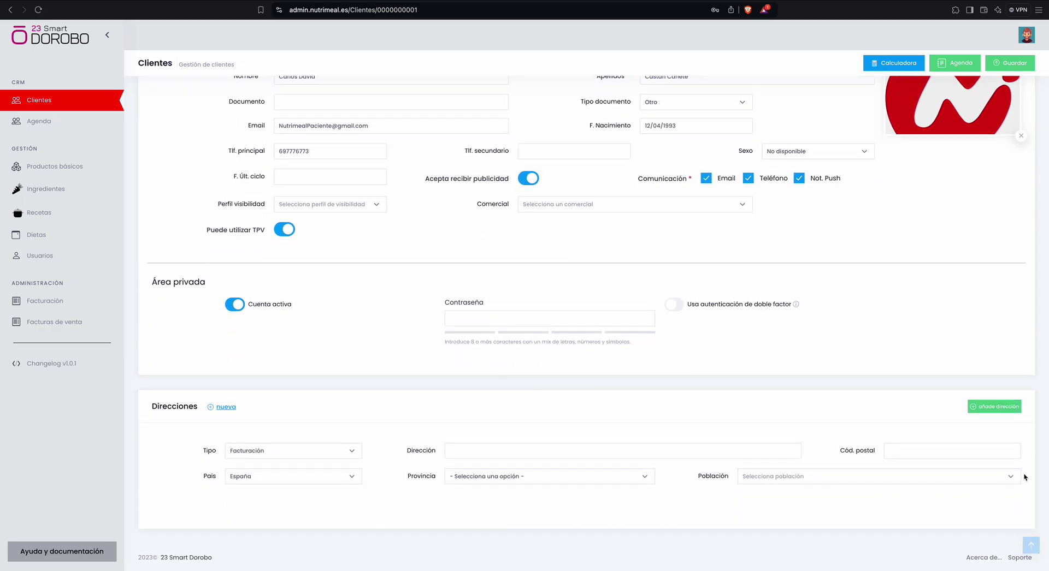
{"action": "scroll", "coordinate": [416, 429], "scroll_direction": "up", "scroll_amount": 6}
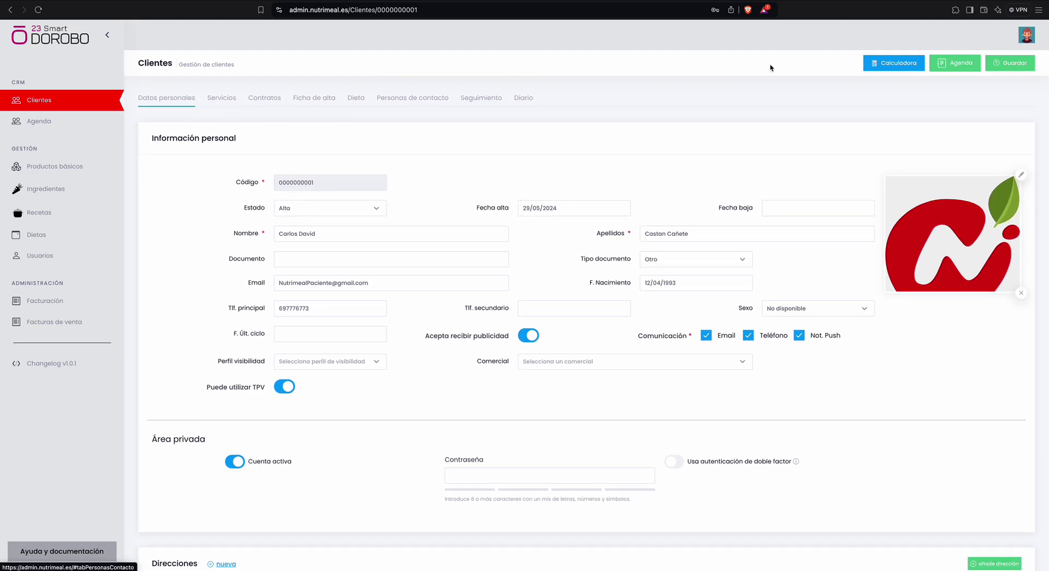
Step: In the energy calculator, enter a weight of 90 kg and a height of 191 cm and calculate the TMB
{"action": "left_click", "coordinate": [899, 66]}
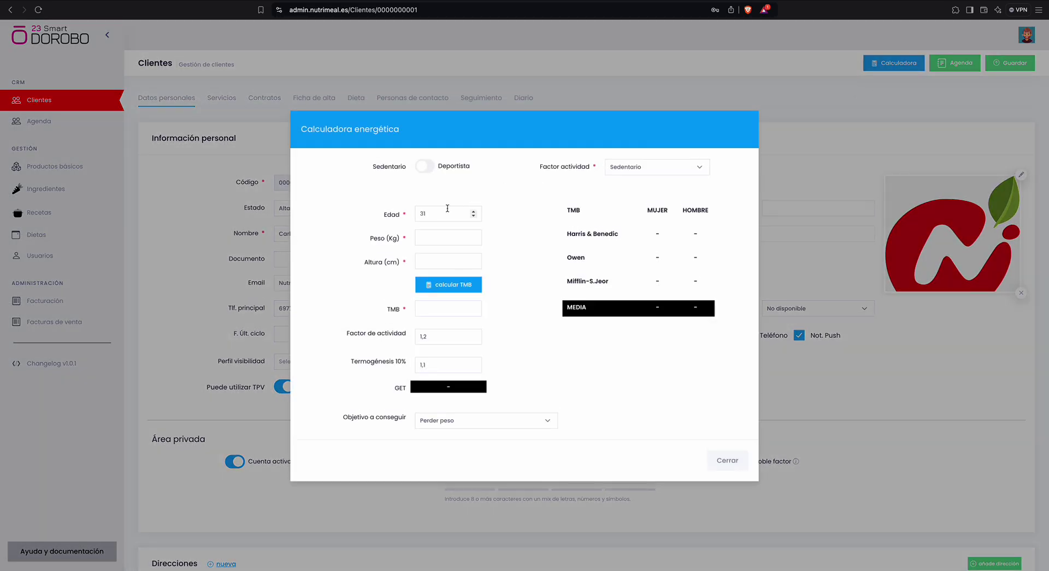
{"action": "left_click", "coordinate": [432, 237]}
{"action": "left_click", "coordinate": [430, 263]}
{"action": "left_click", "coordinate": [458, 286]}
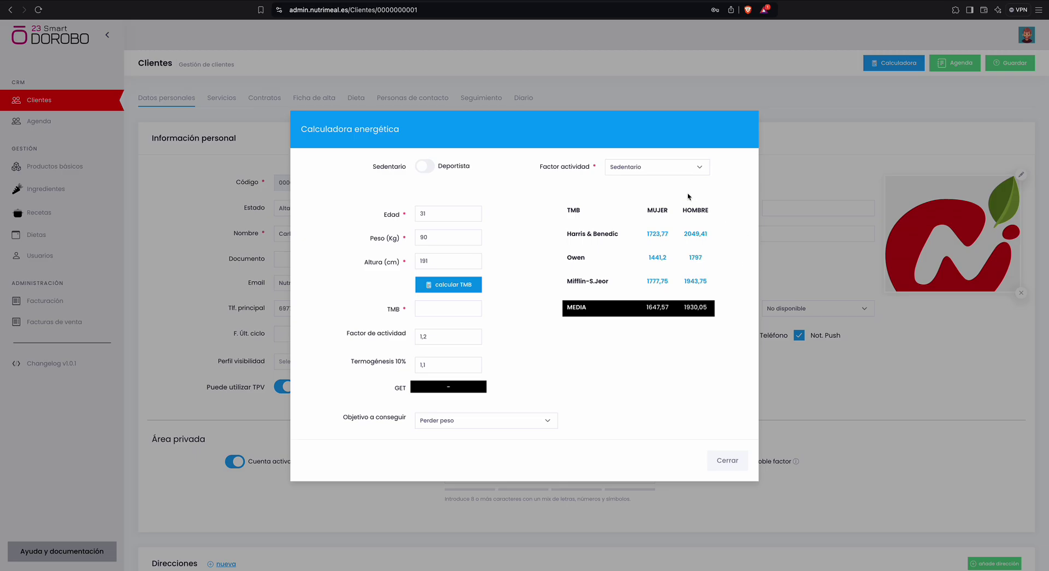
Step: Switch the calculation to Deportista with activity factor "Muy activo + 3 días de entrenamiento" and use the men's average TMB
{"action": "left_click", "coordinate": [660, 172]}
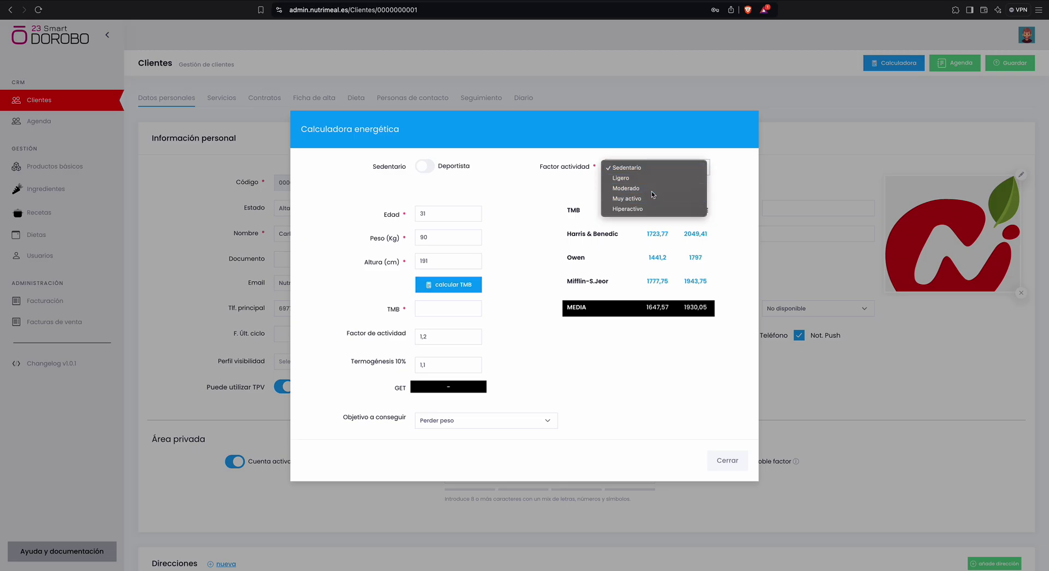
{"action": "left_click", "coordinate": [651, 191]}
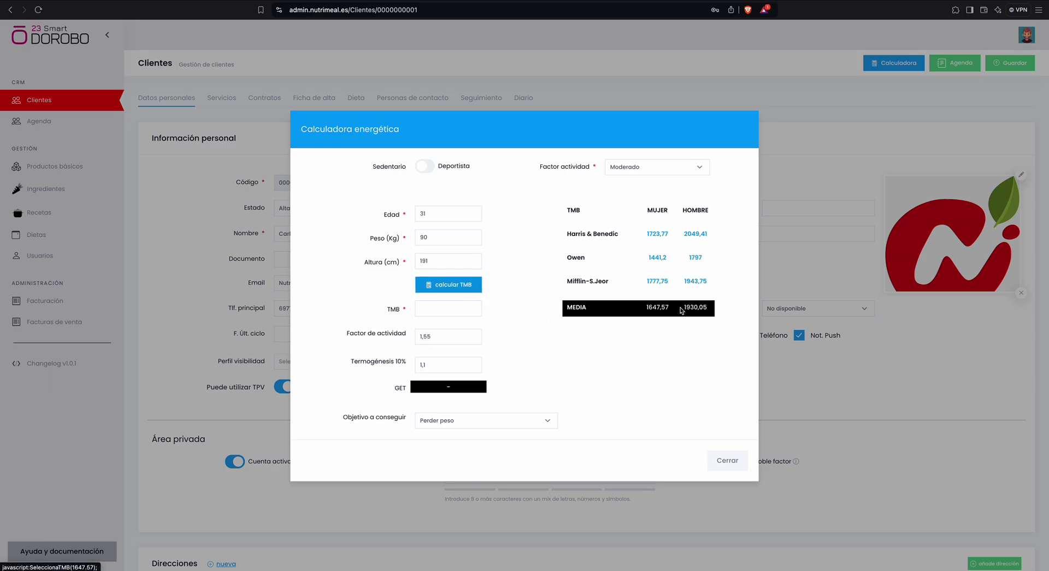
{"action": "left_click", "coordinate": [425, 166]}
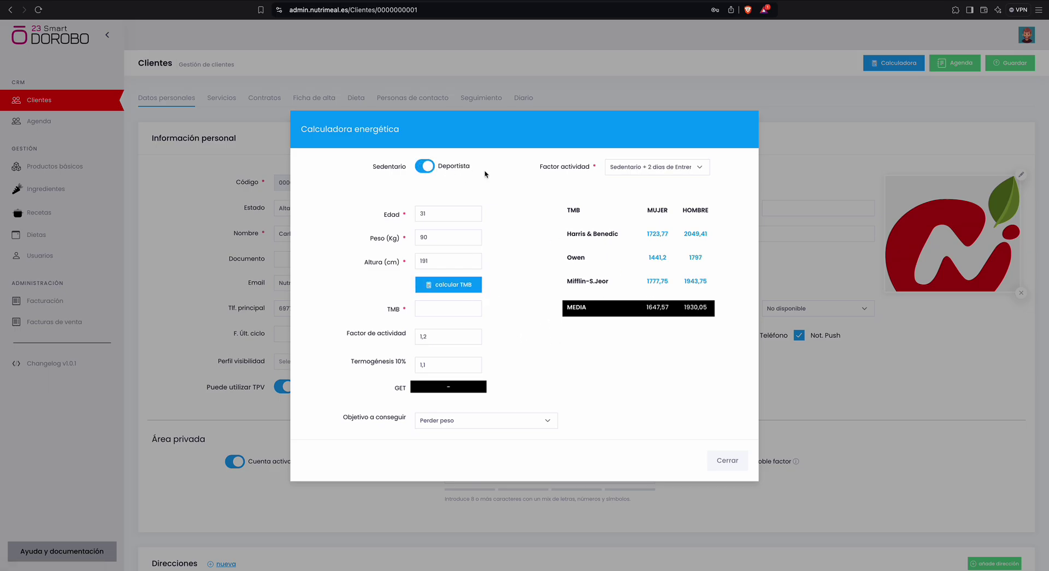
{"action": "left_click", "coordinate": [627, 168]}
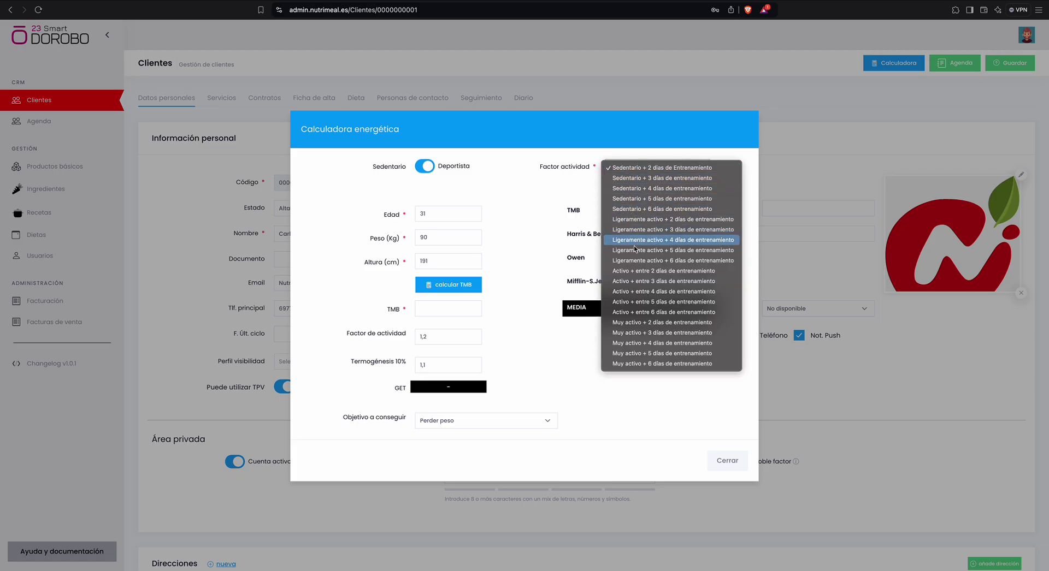
{"action": "left_click", "coordinate": [659, 333]}
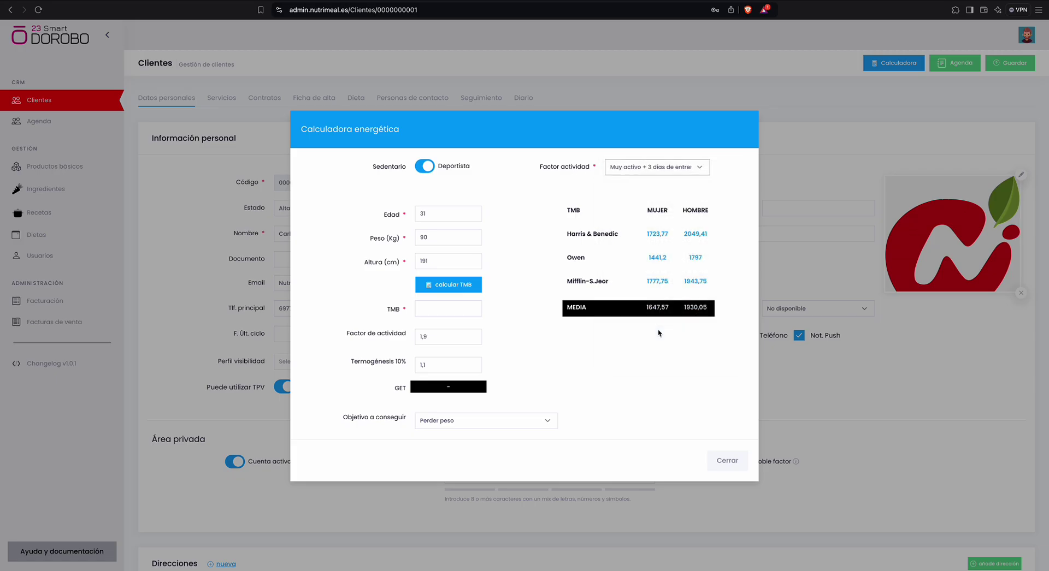
{"action": "left_click", "coordinate": [702, 309]}
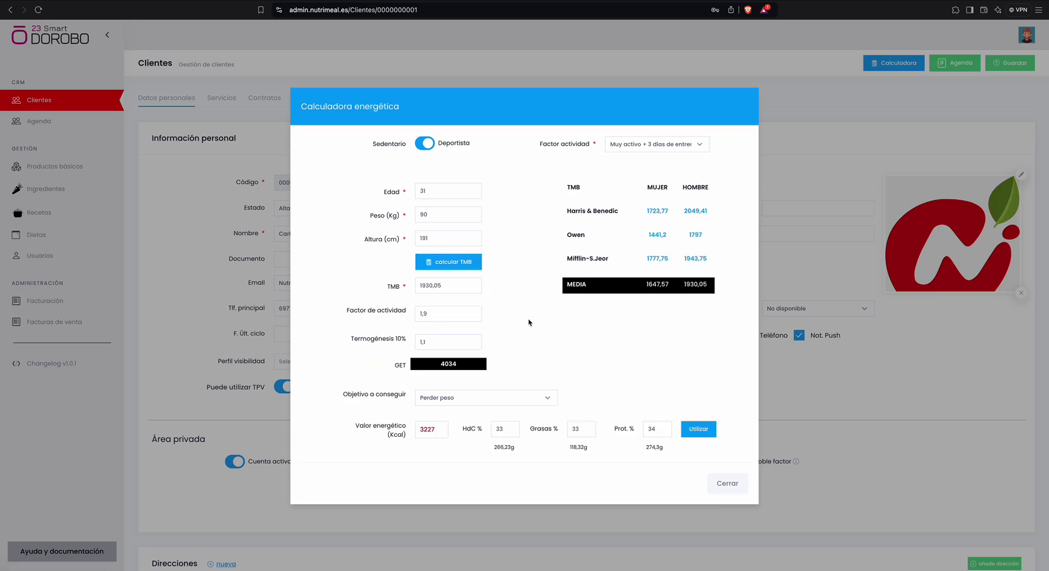
Step: Set the objective to Mantenimiento with 55% carbohydrates, 25% fats and 25% proteins, and apply the result to the client
{"action": "left_click", "coordinate": [474, 403]}
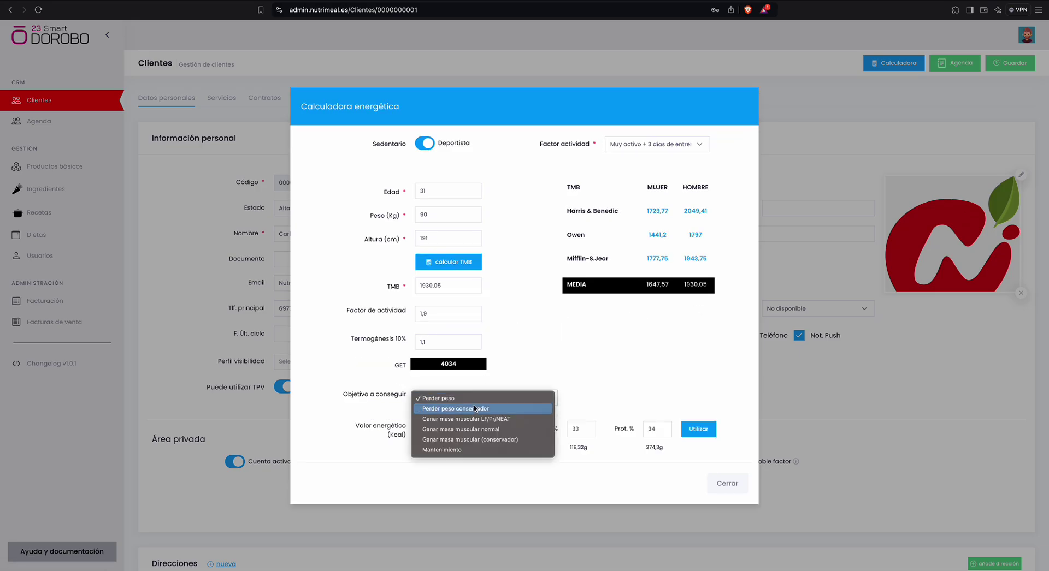
{"action": "left_click", "coordinate": [477, 449]}
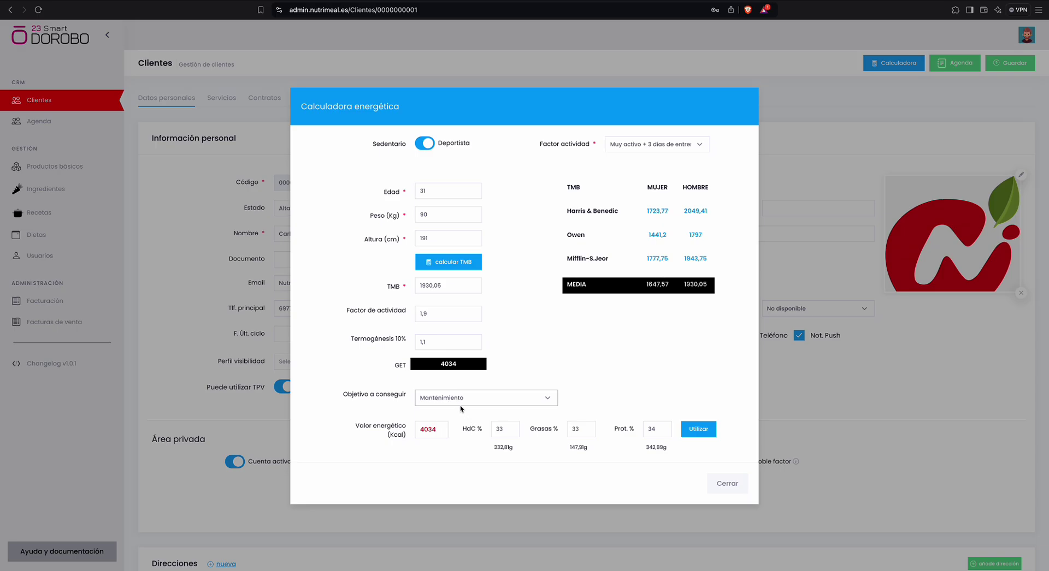
{"action": "left_click_drag", "start_coordinate": [506, 432], "coordinate": [488, 428]}
{"action": "type", "text": "55"}
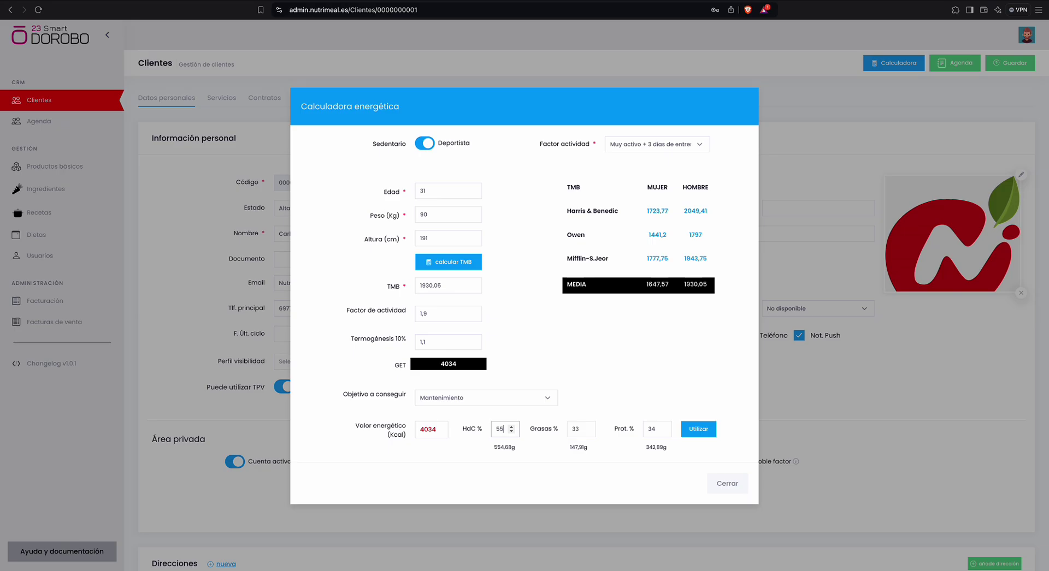
{"action": "left_click_drag", "start_coordinate": [581, 429], "coordinate": [572, 428]}
{"action": "type", "text": "25"}
{"action": "double_click", "coordinate": [651, 429]}
{"action": "type", "text": "25"}
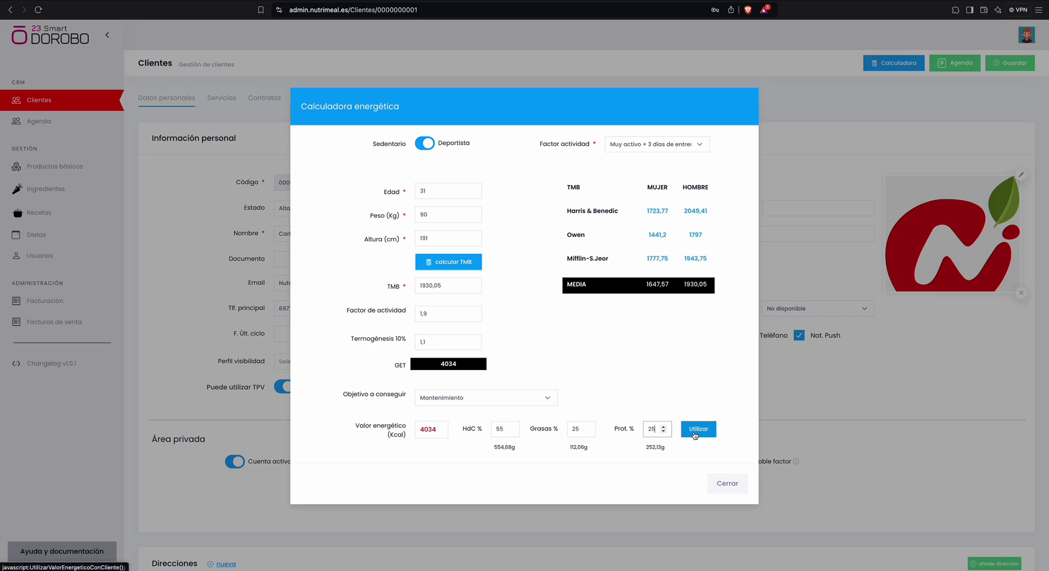
{"action": "left_click", "coordinate": [694, 429]}
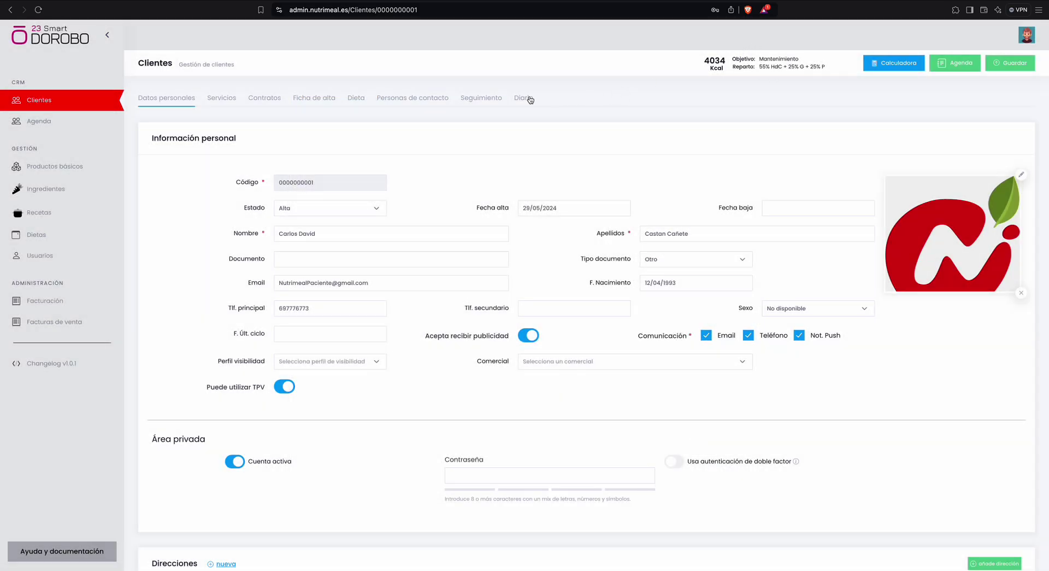
Step: Add the service "Perdida de peso" to the client from 01/10/2024 to 31/10/2024 and save it
{"action": "left_click", "coordinate": [224, 102]}
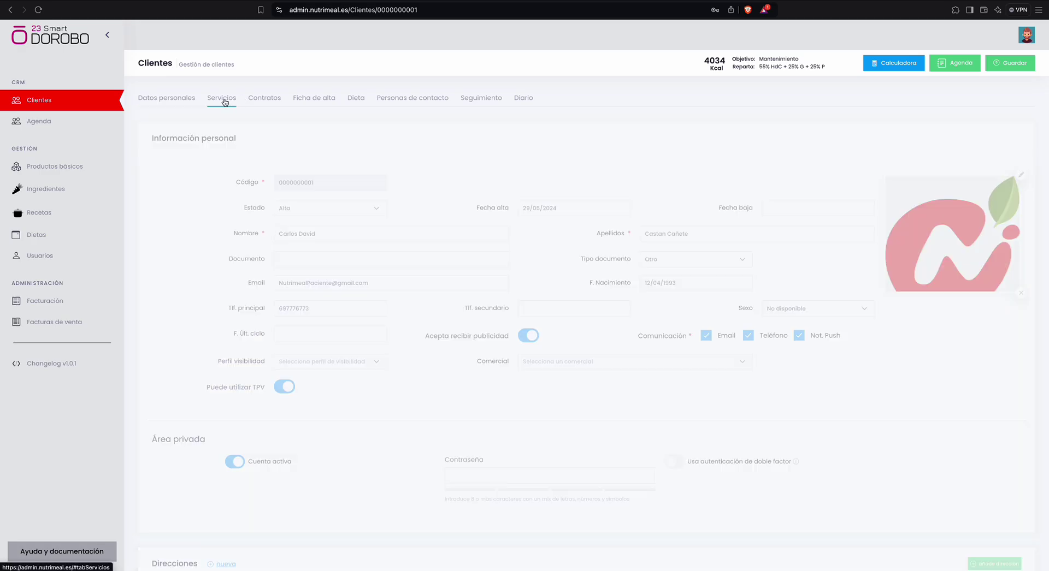
{"action": "left_click", "coordinate": [381, 176]}
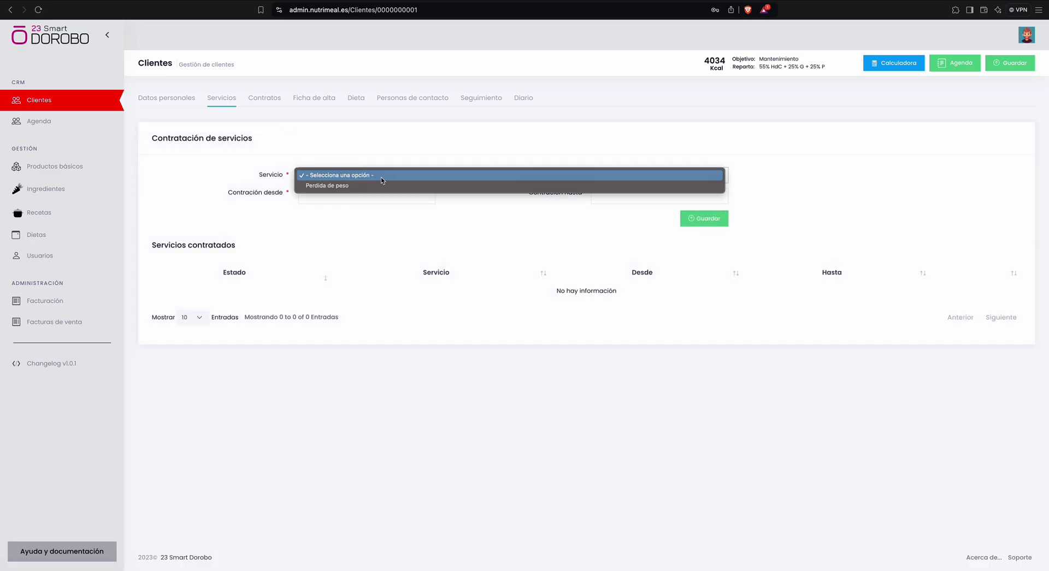
{"action": "left_click", "coordinate": [372, 185]}
{"action": "left_click", "coordinate": [371, 192]}
{"action": "left_click", "coordinate": [329, 255]}
{"action": "left_click", "coordinate": [623, 197]}
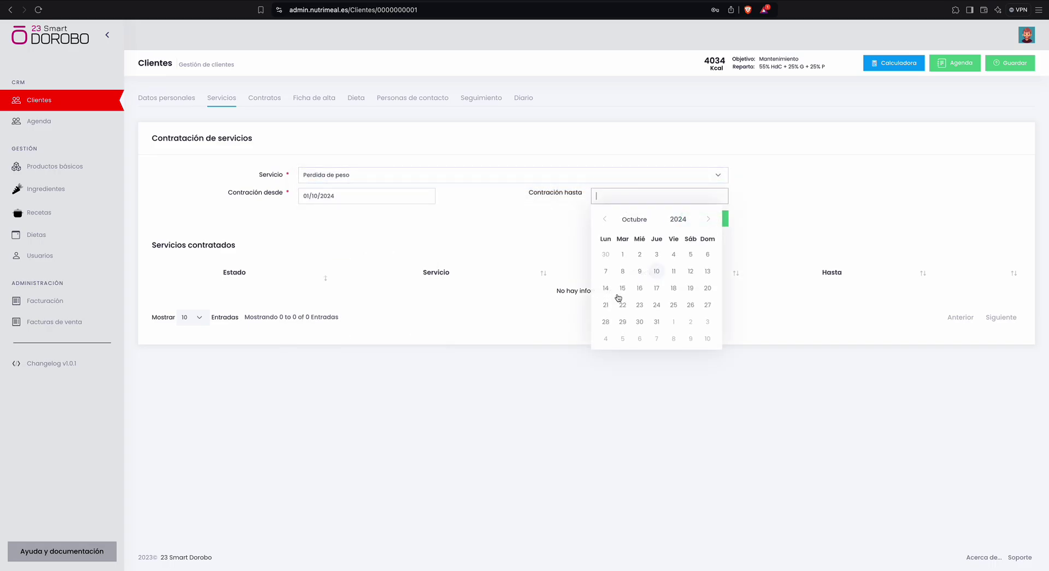
{"action": "left_click", "coordinate": [656, 322]}
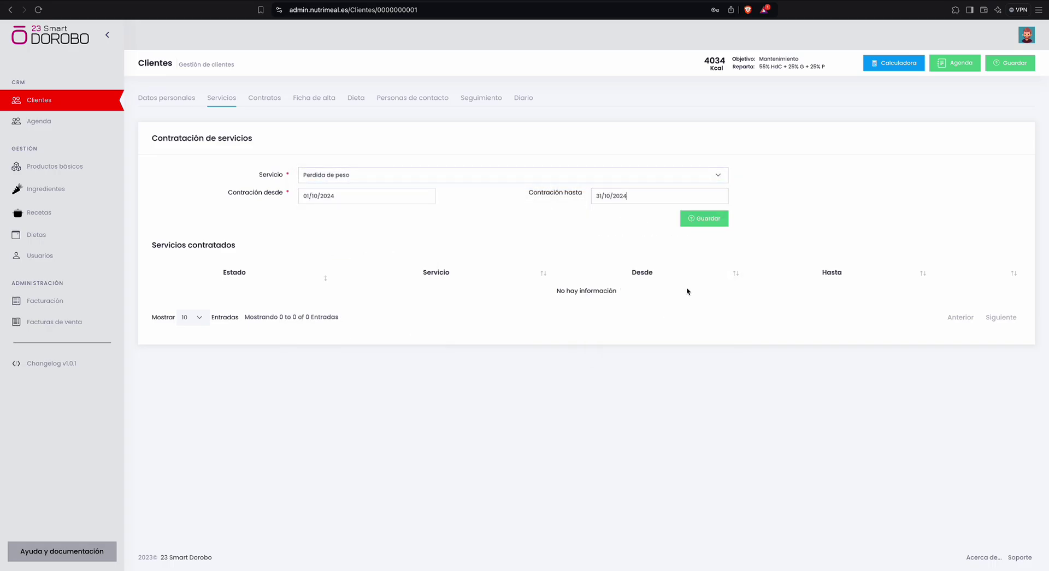
{"action": "left_click", "coordinate": [718, 223]}
{"action": "left_click", "coordinate": [530, 342]}
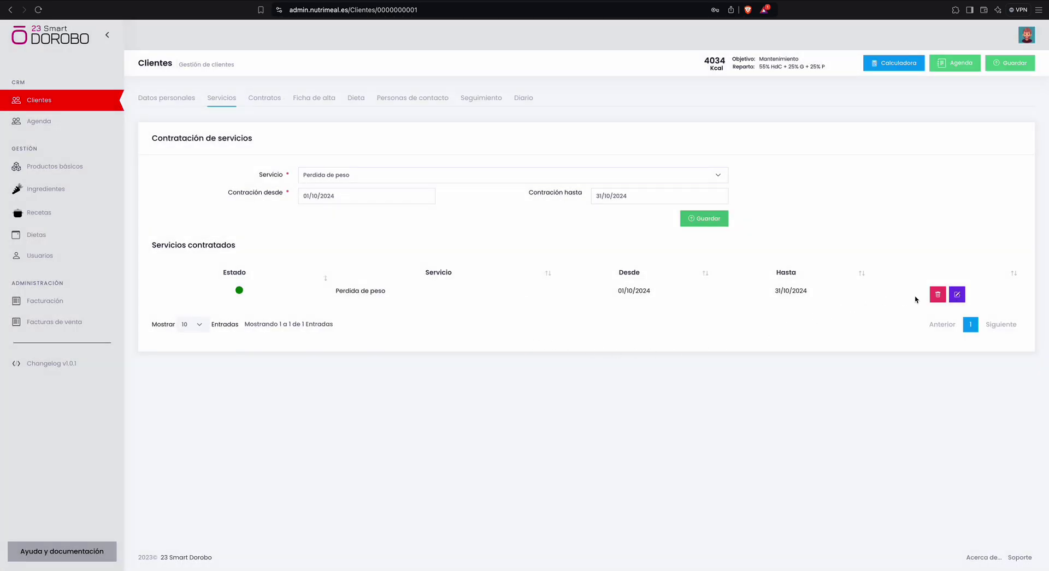
Step: In the client's Ficha de alta, turn off the display of calories, hip information and lost kilograms
{"action": "left_click", "coordinate": [264, 107]}
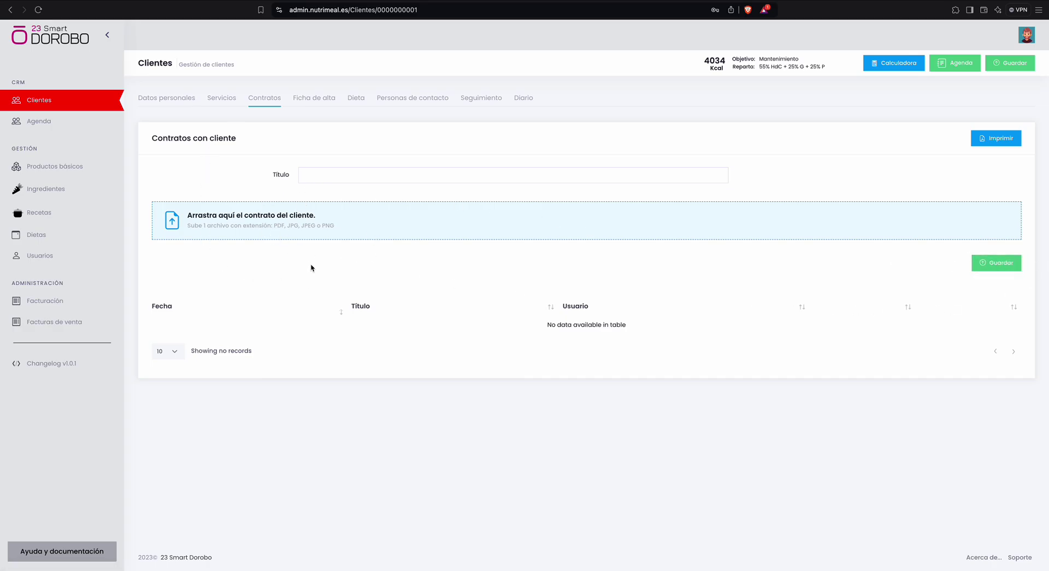
{"action": "left_click", "coordinate": [309, 104]}
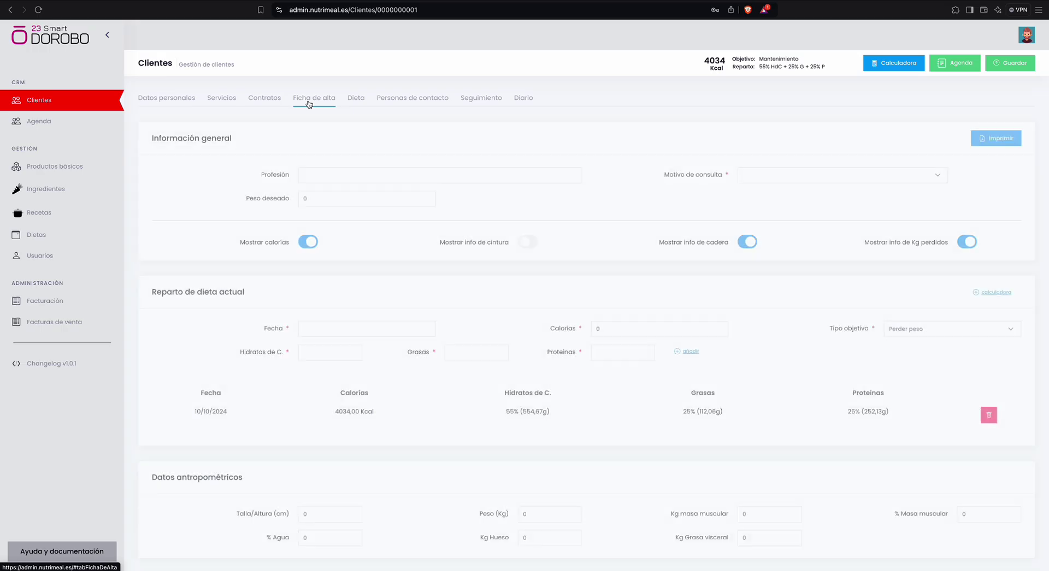
{"action": "left_click", "coordinate": [310, 242]}
{"action": "left_click", "coordinate": [750, 243]}
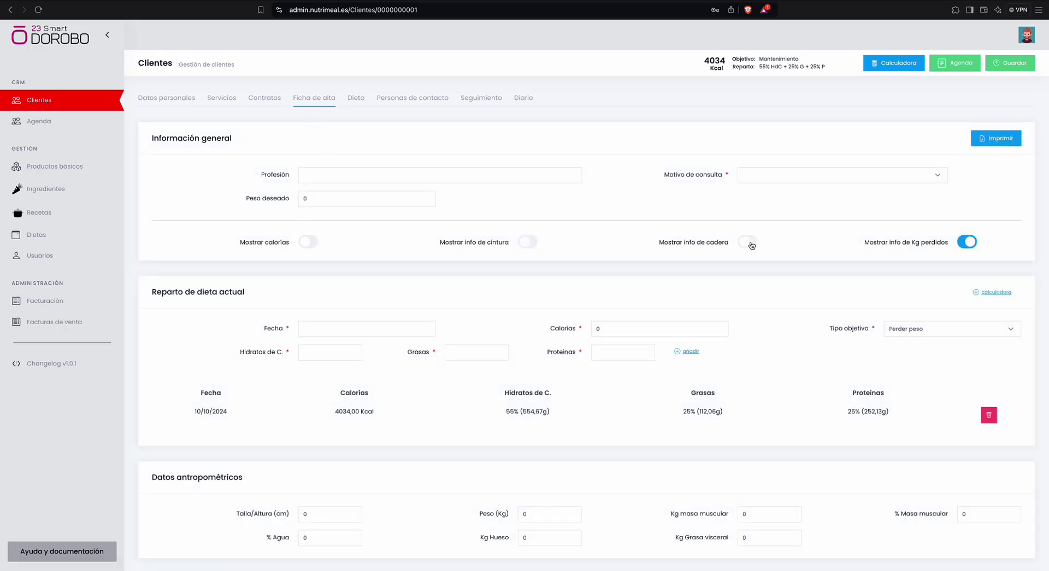
{"action": "left_click", "coordinate": [967, 243]}
Step: Examine the whole Ficha de alta form, from the current diet distribution and anthropometric data through the anamnesis and remaining sections
{"action": "scroll", "coordinate": [230, 293], "scroll_direction": "down", "scroll_amount": 1}
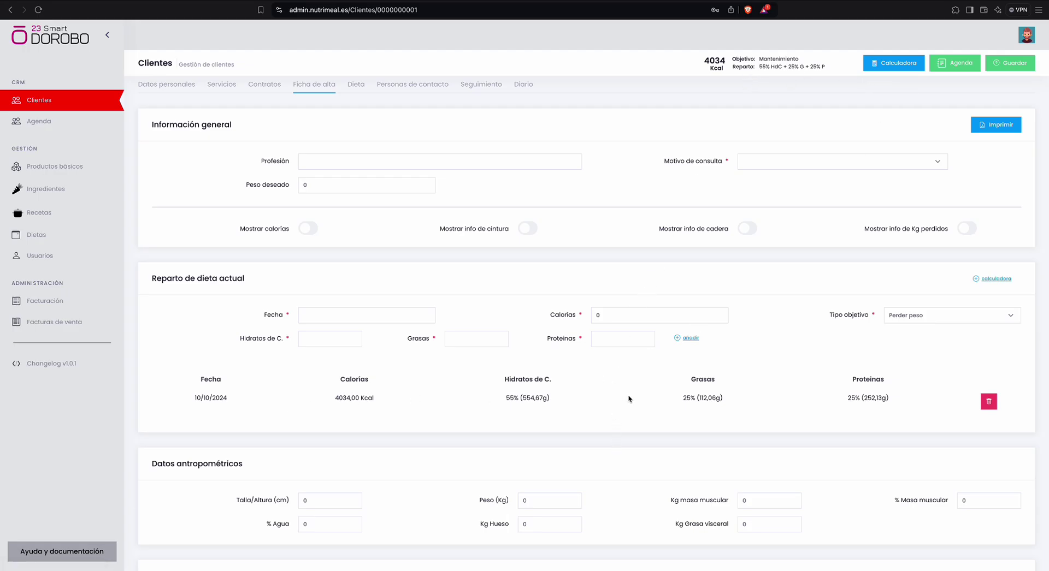
{"action": "scroll", "coordinate": [628, 398], "scroll_direction": "down", "scroll_amount": 5}
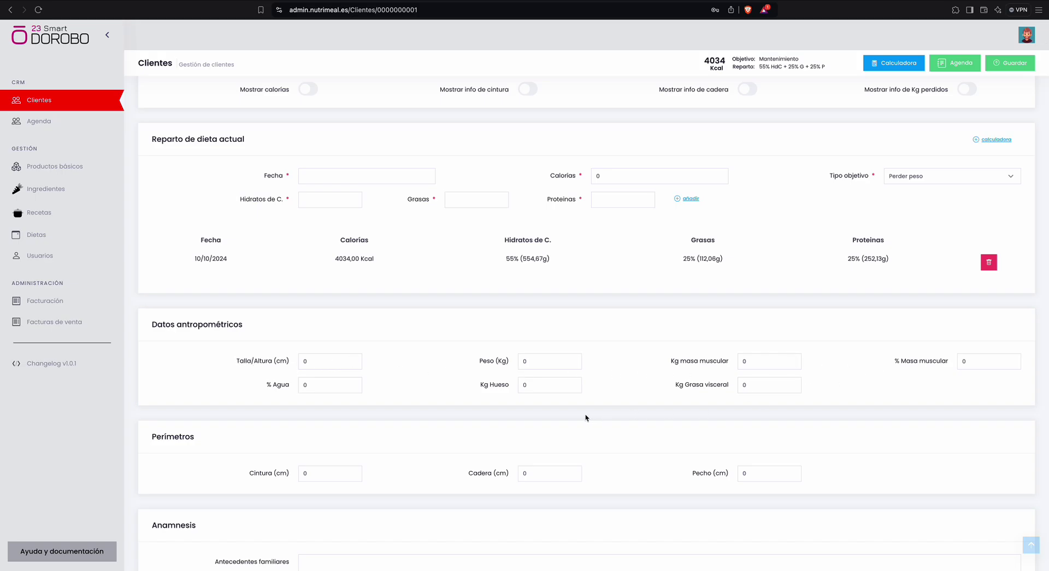
{"action": "scroll", "coordinate": [585, 418], "scroll_direction": "down", "scroll_amount": 5}
{"action": "scroll", "coordinate": [585, 396], "scroll_direction": "down", "scroll_amount": 10}
{"action": "scroll", "coordinate": [200, 309], "scroll_direction": "down", "scroll_amount": 8}
{"action": "scroll", "coordinate": [318, 423], "scroll_direction": "down", "scroll_amount": 11}
{"action": "scroll", "coordinate": [315, 335], "scroll_direction": "down", "scroll_amount": 11}
{"action": "scroll", "coordinate": [309, 334], "scroll_direction": "down", "scroll_amount": 11}
{"action": "scroll", "coordinate": [308, 335], "scroll_direction": "down", "scroll_amount": 18}
{"action": "scroll", "coordinate": [309, 338], "scroll_direction": "down", "scroll_amount": 14}
{"action": "scroll", "coordinate": [308, 338], "scroll_direction": "down", "scroll_amount": 10}
{"action": "scroll", "coordinate": [307, 337], "scroll_direction": "up", "scroll_amount": 20}
{"action": "scroll", "coordinate": [306, 336], "scroll_direction": "up", "scroll_amount": 20}
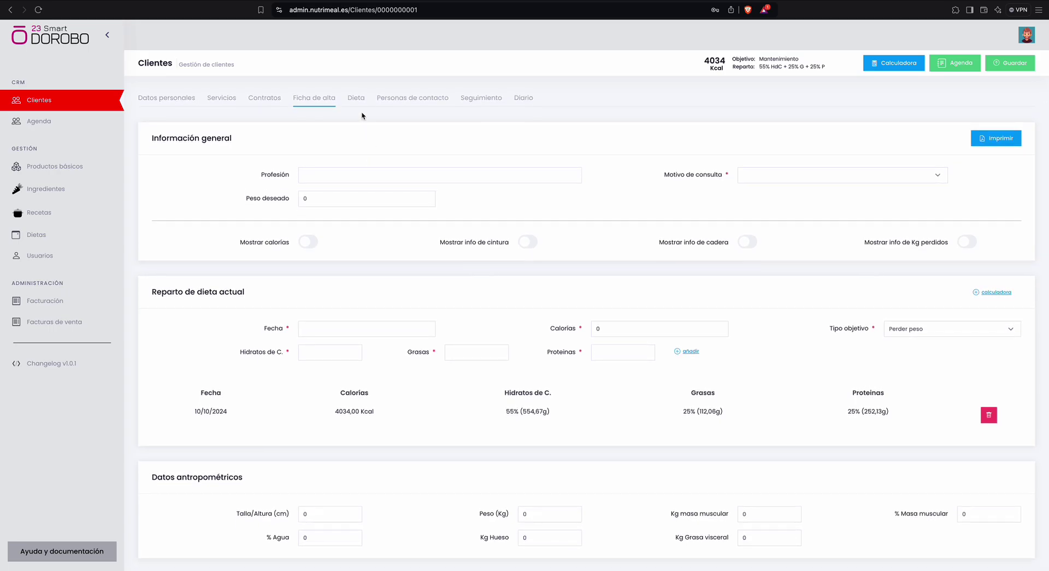
Step: Look through the client's contact persons, follow-up and diary sections
{"action": "left_click", "coordinate": [401, 106]}
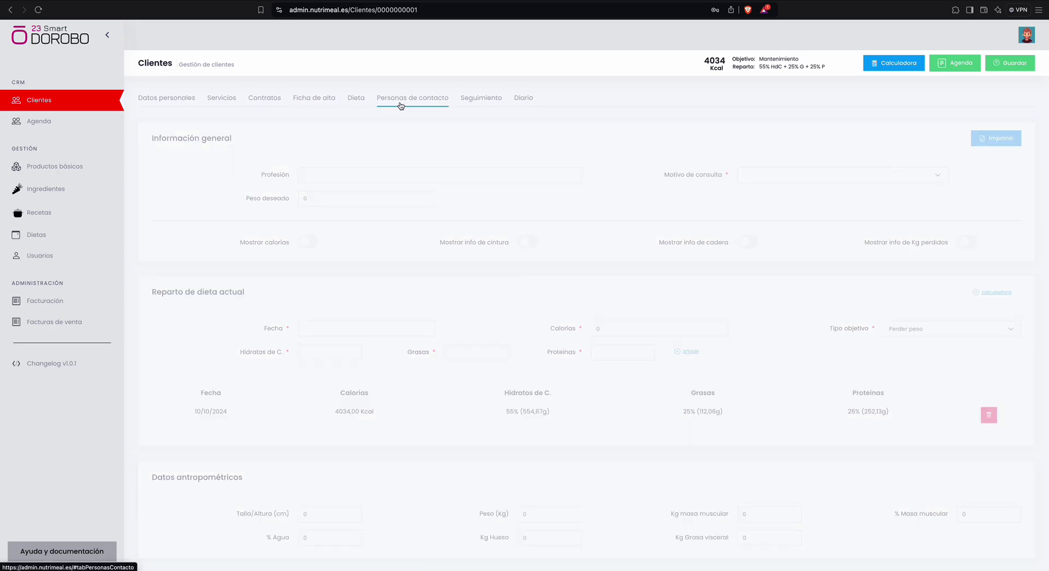
{"action": "left_click", "coordinate": [470, 104]}
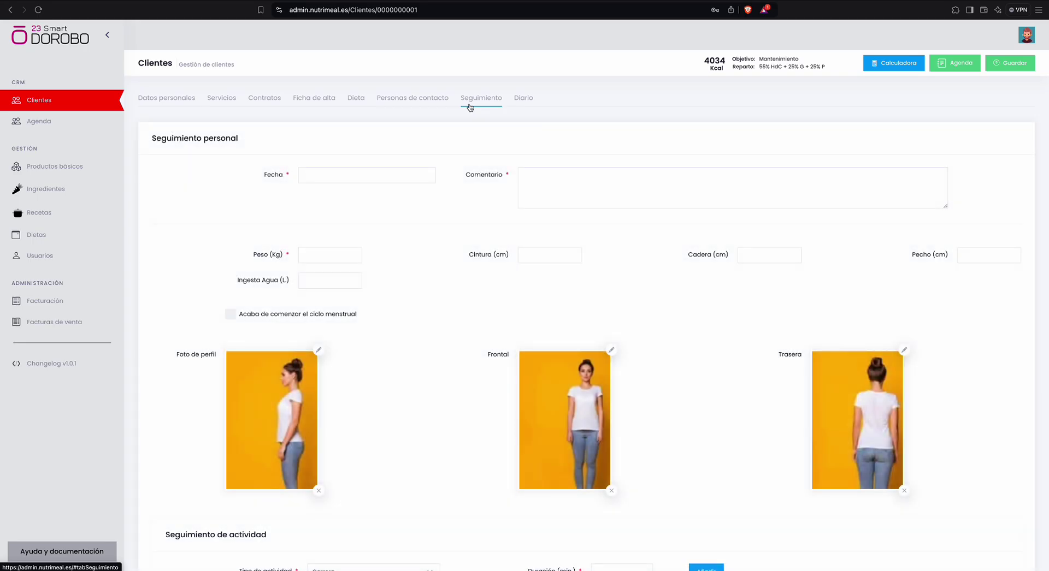
{"action": "scroll", "coordinate": [469, 283], "scroll_direction": "down", "scroll_amount": 3}
{"action": "scroll", "coordinate": [469, 286], "scroll_direction": "up", "scroll_amount": 3}
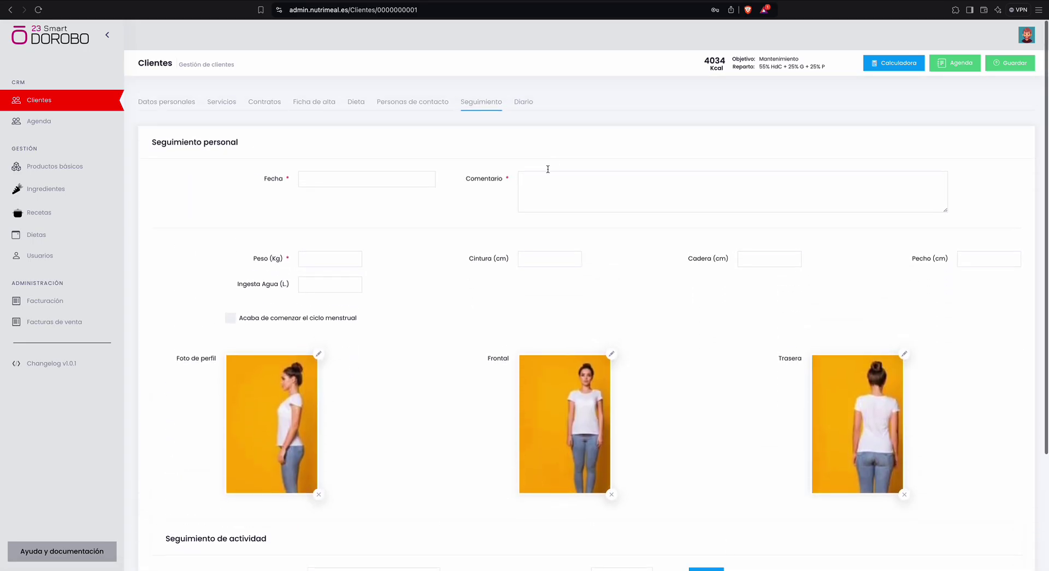
{"action": "left_click", "coordinate": [521, 108]}
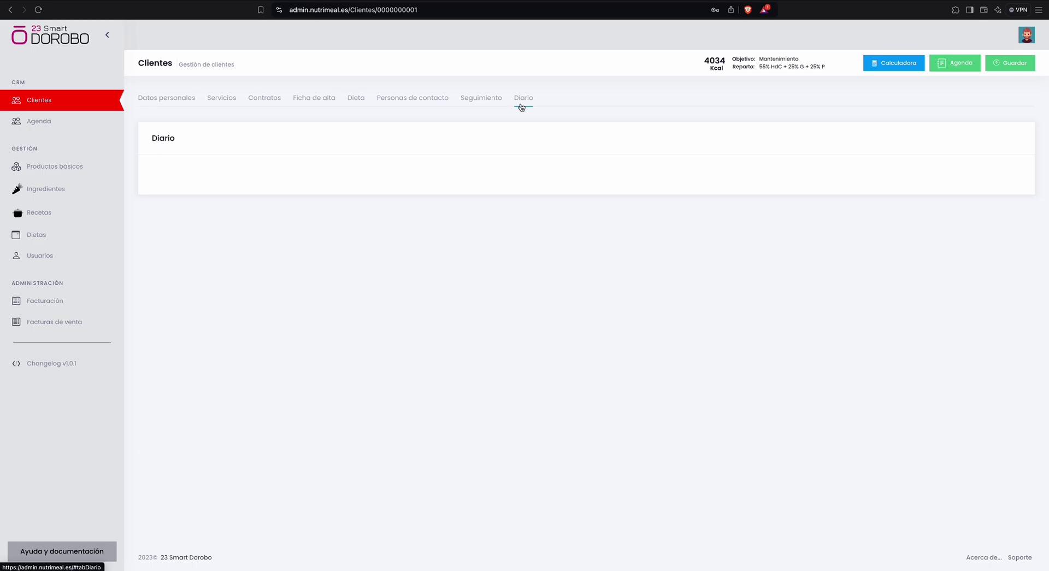
Step: Find the diet "Dieta vegetariana copia octubre" in the diet list and select it for the client
{"action": "left_click", "coordinate": [356, 101]}
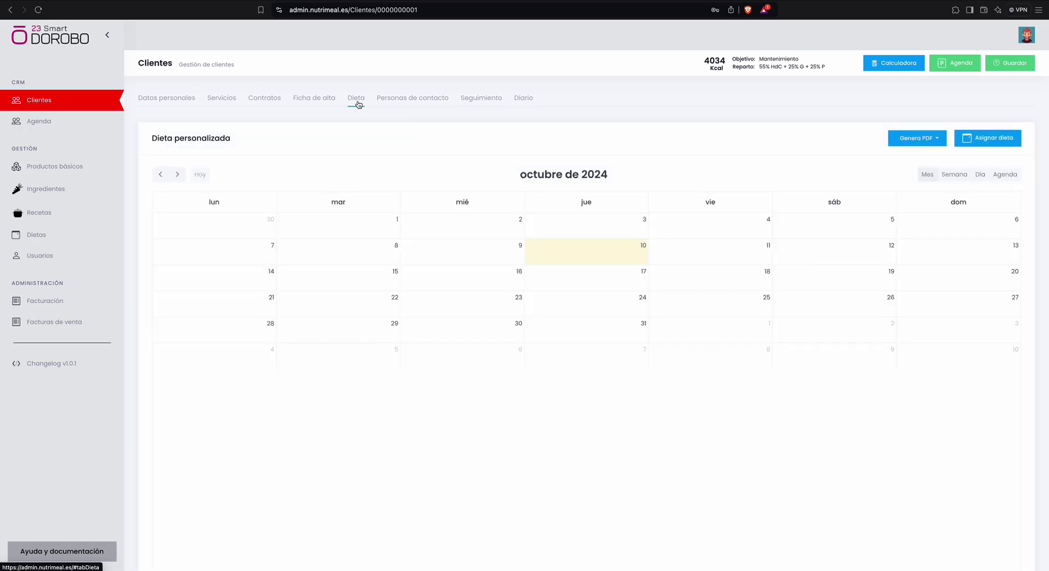
{"action": "left_click", "coordinate": [982, 143]}
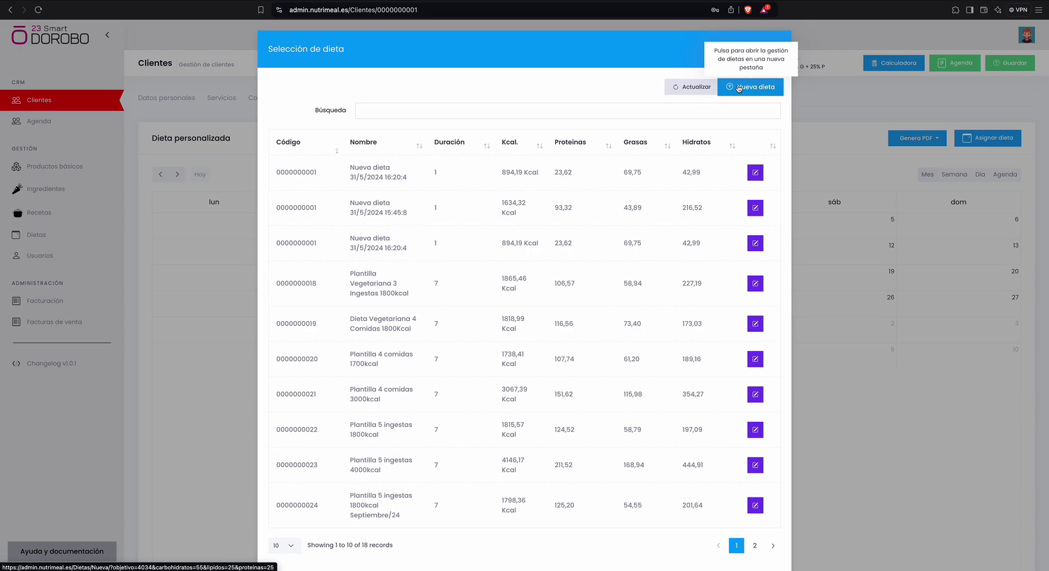
{"action": "scroll", "coordinate": [512, 287], "scroll_direction": "down", "scroll_amount": 3}
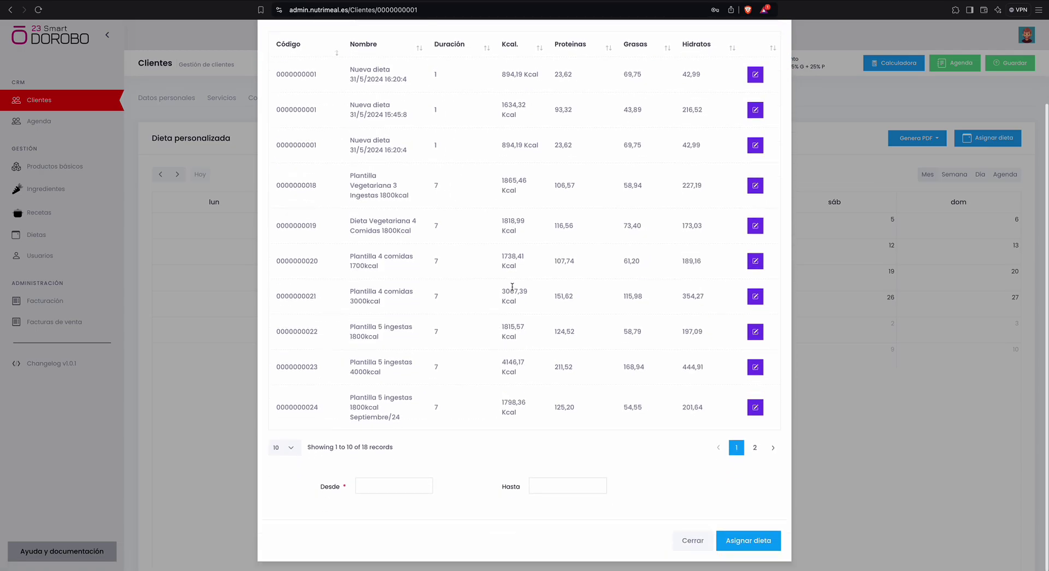
{"action": "left_click", "coordinate": [755, 452]}
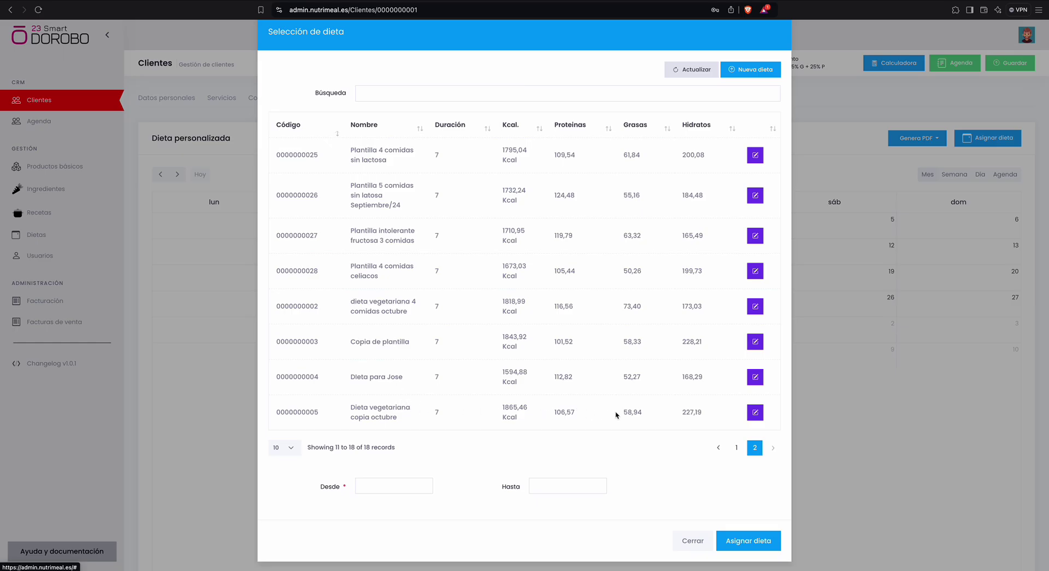
{"action": "left_click", "coordinate": [758, 416]}
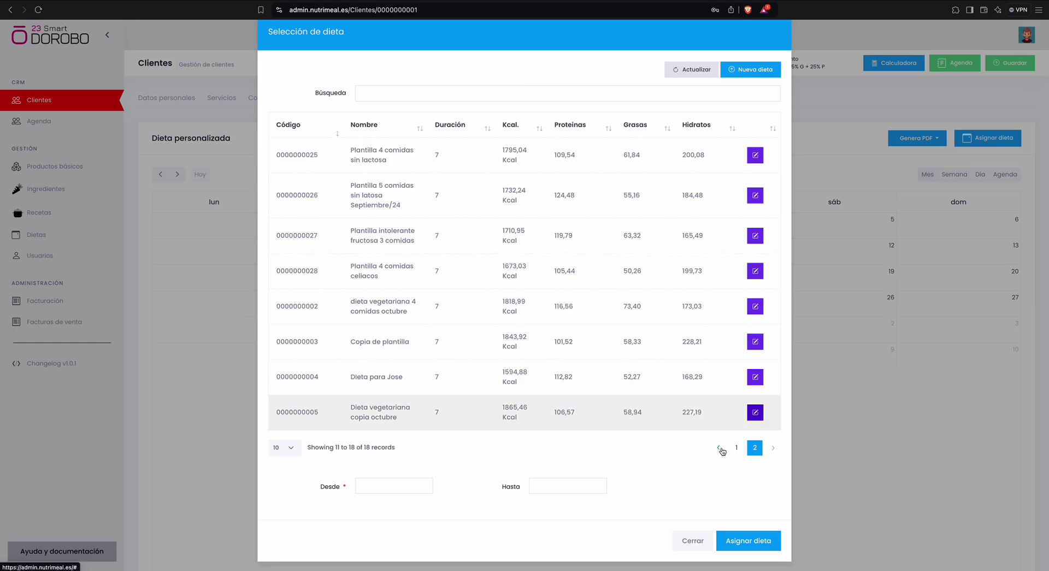
Step: Assign the selected diet to the client from 07/10/2024 to 10/11/2024
{"action": "left_click", "coordinate": [363, 485]}
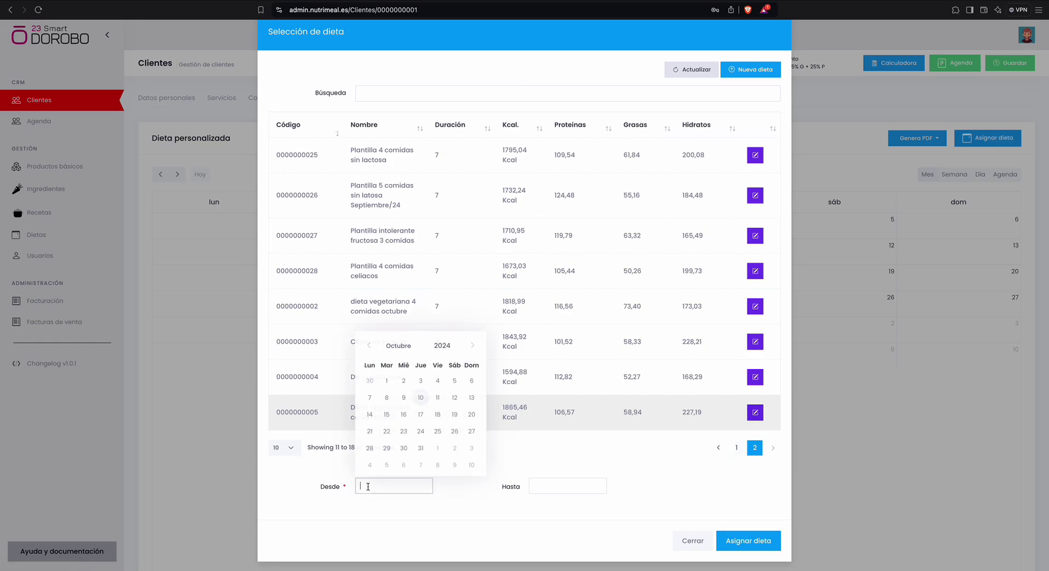
{"action": "left_click", "coordinate": [367, 402]}
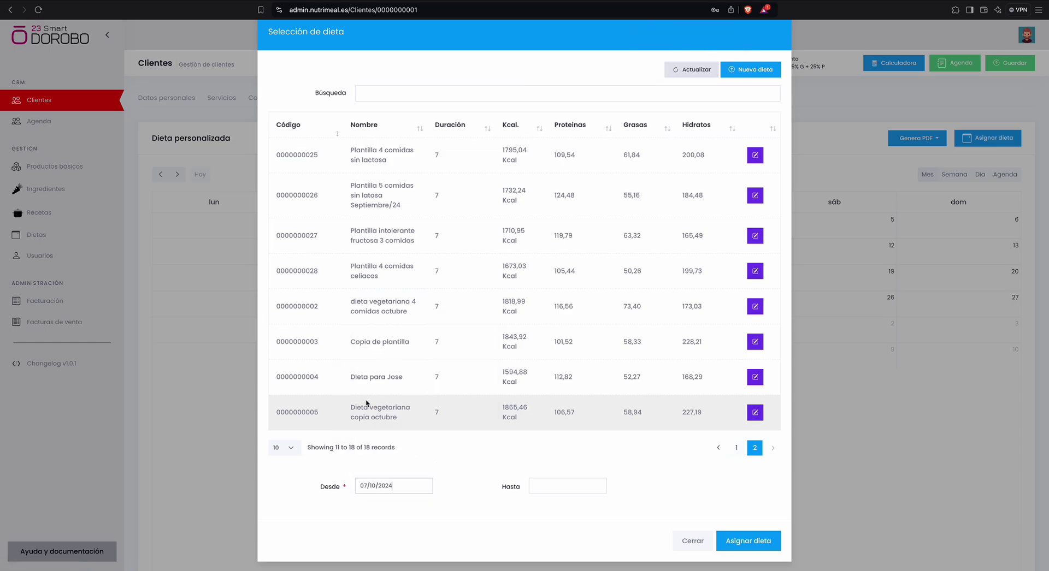
{"action": "left_click", "coordinate": [564, 491]}
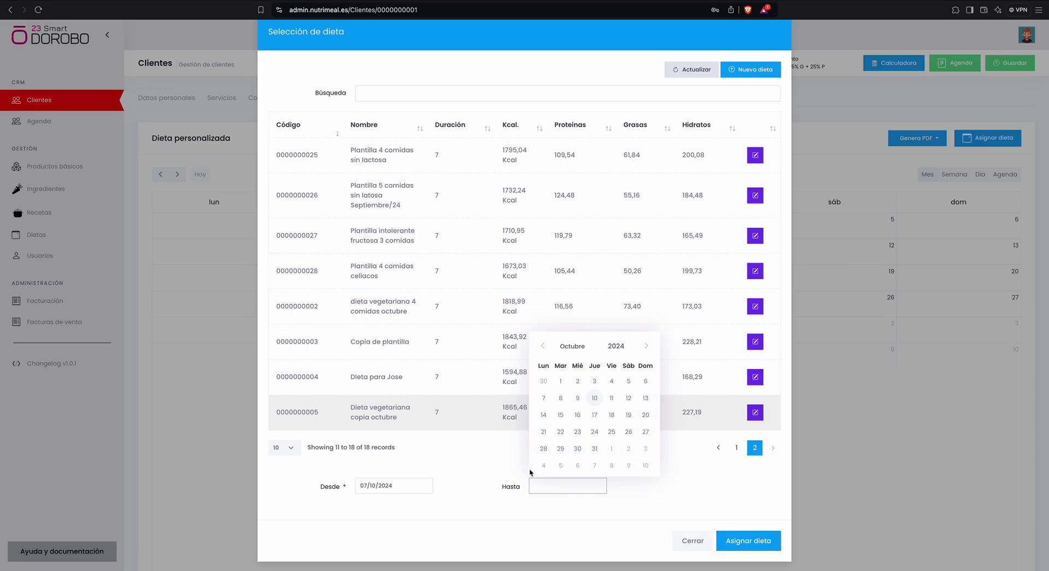
{"action": "left_click", "coordinate": [645, 465]}
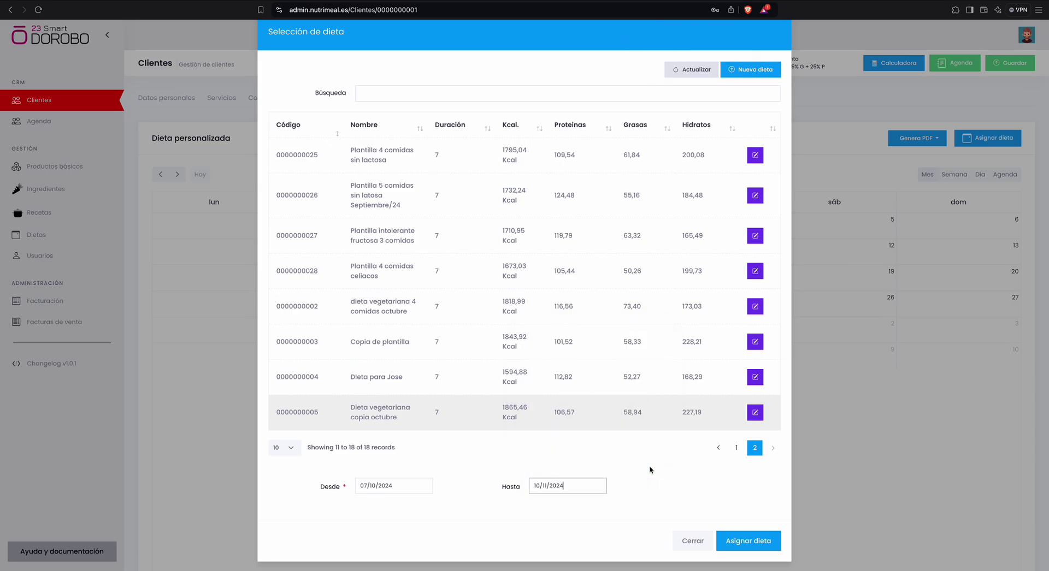
{"action": "left_click", "coordinate": [745, 549]}
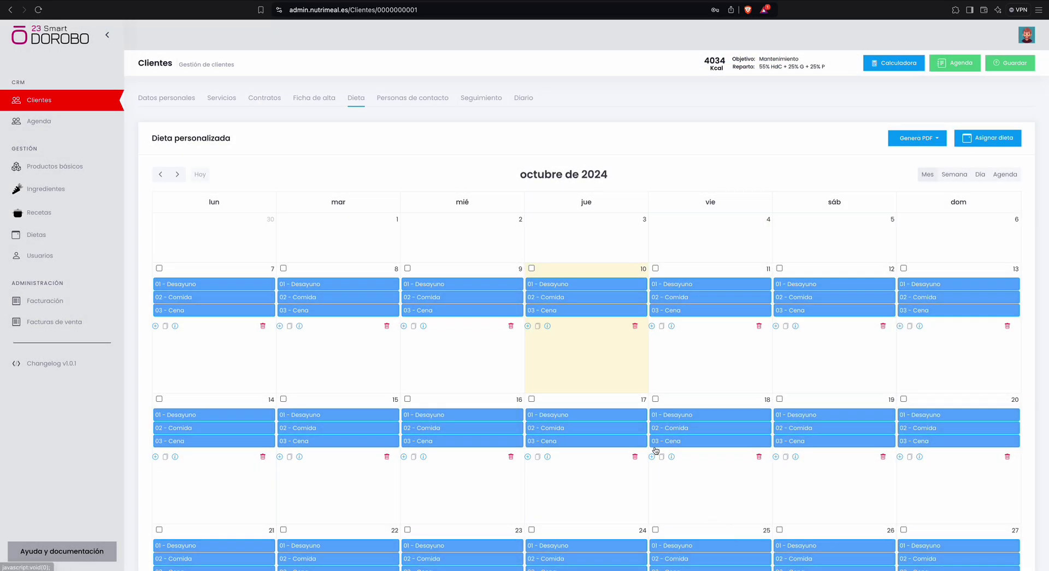
Step: Look at the foods in the 7 October Desayuno and at that day's nutritional information
{"action": "left_click", "coordinate": [191, 285]}
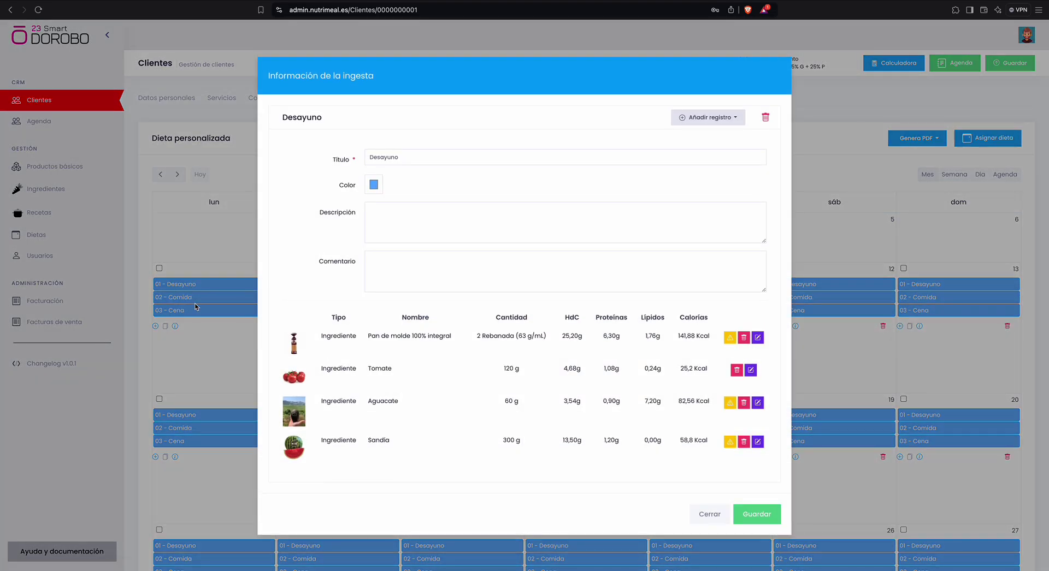
{"action": "left_click", "coordinate": [202, 319]}
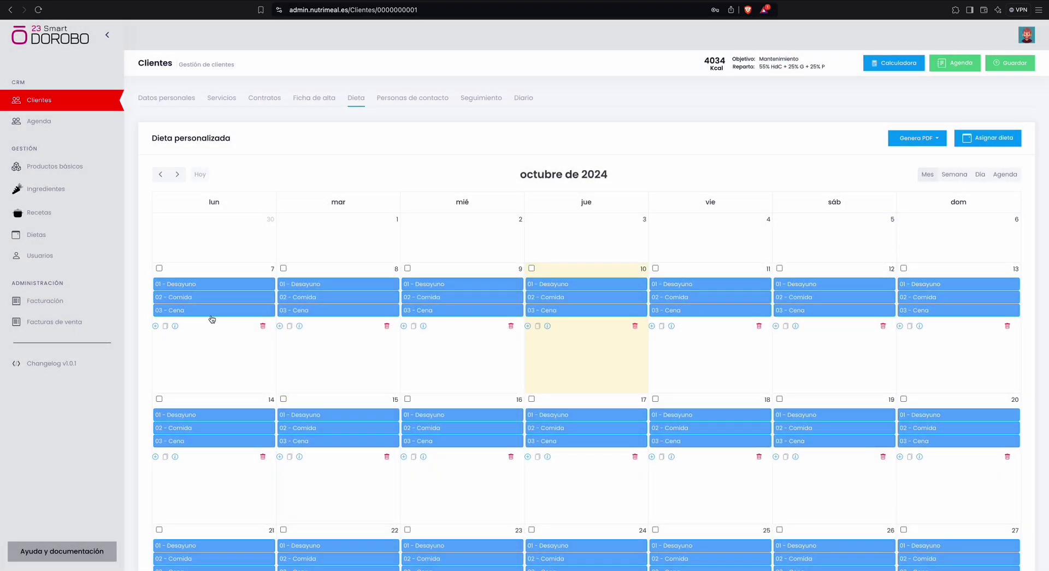
{"action": "left_click", "coordinate": [175, 327]}
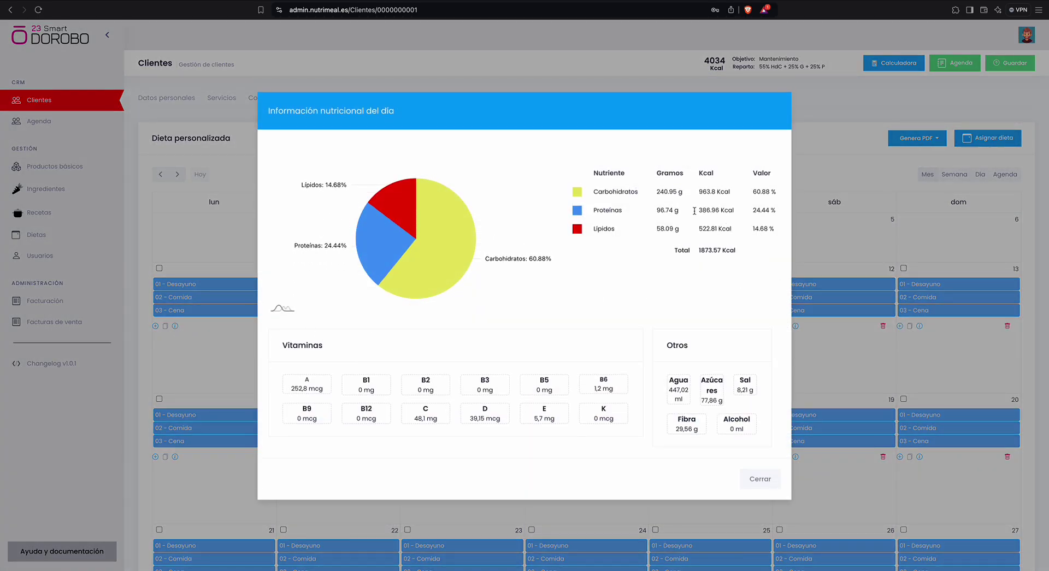
{"action": "left_click", "coordinate": [875, 373]}
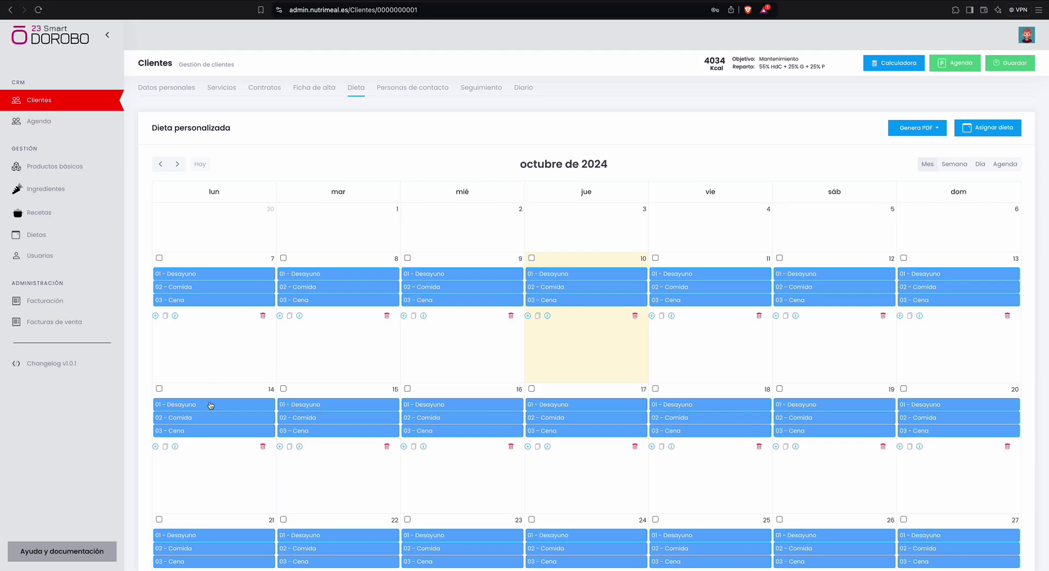
Step: Examine the 14 October Comida and the details of its recipe "Ñoquis con soja texturizada"
{"action": "left_click", "coordinate": [207, 423]}
{"action": "left_click", "coordinate": [186, 371]}
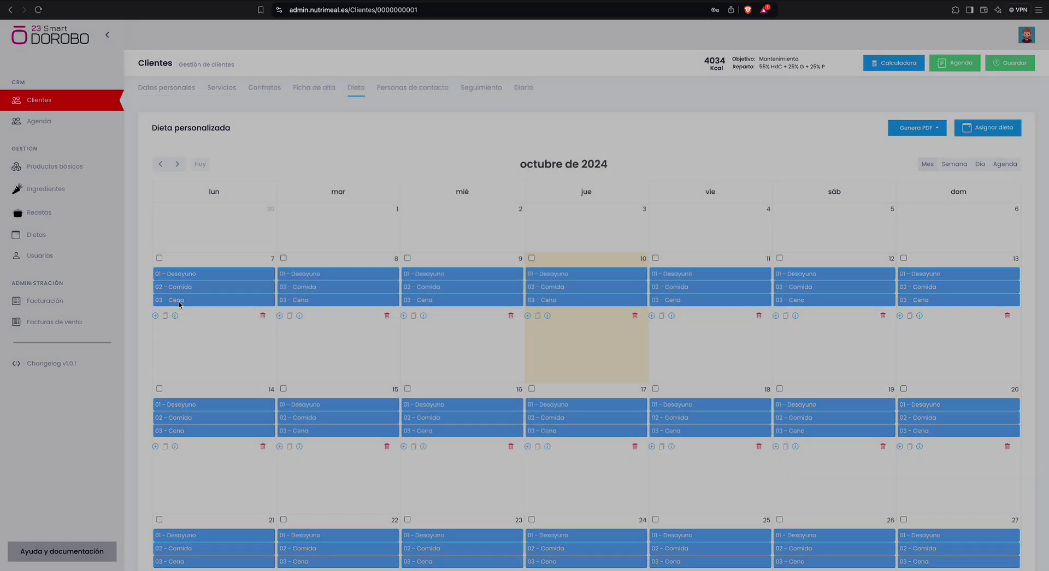
{"action": "left_click", "coordinate": [178, 289]}
{"action": "left_click", "coordinate": [197, 418]}
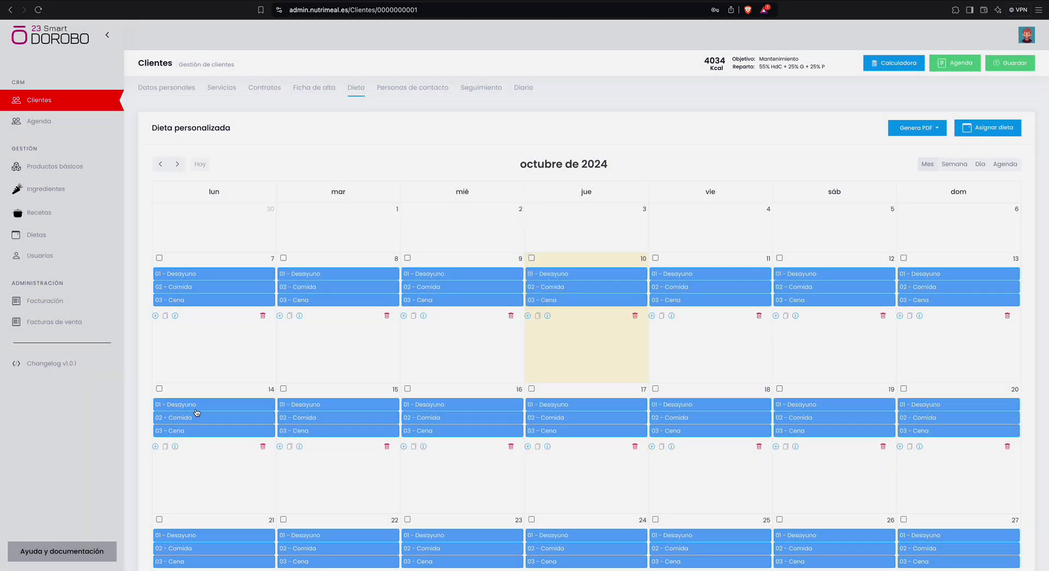
{"action": "left_click", "coordinate": [201, 421]}
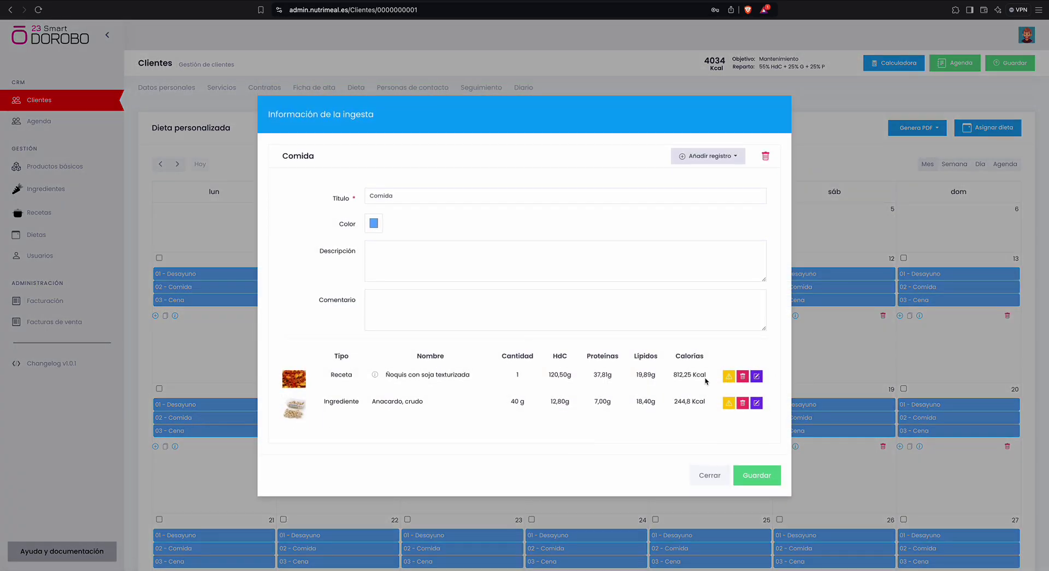
{"action": "left_click", "coordinate": [756, 377]}
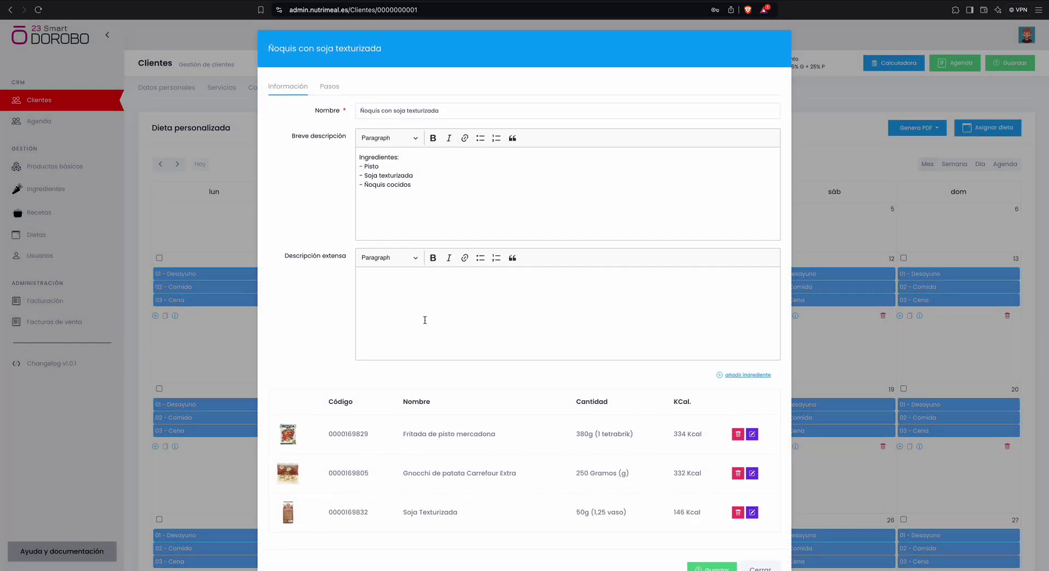
{"action": "scroll", "coordinate": [425, 320], "scroll_direction": "down", "scroll_amount": 1}
{"action": "left_click", "coordinate": [751, 543]}
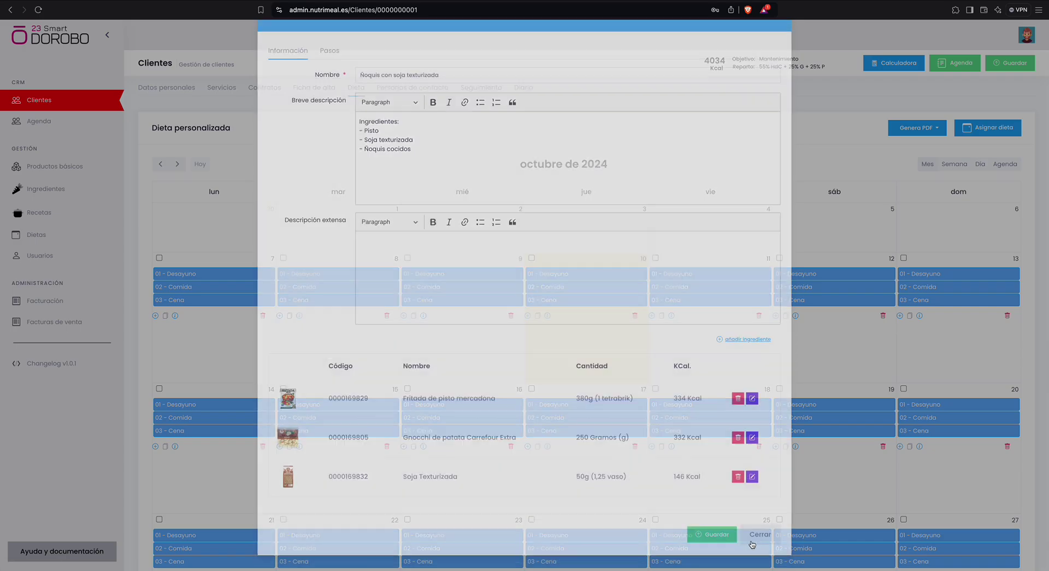
Step: Check the intolerance list of the gnocchi recipe in the 14 October Comida
{"action": "left_click", "coordinate": [234, 421]}
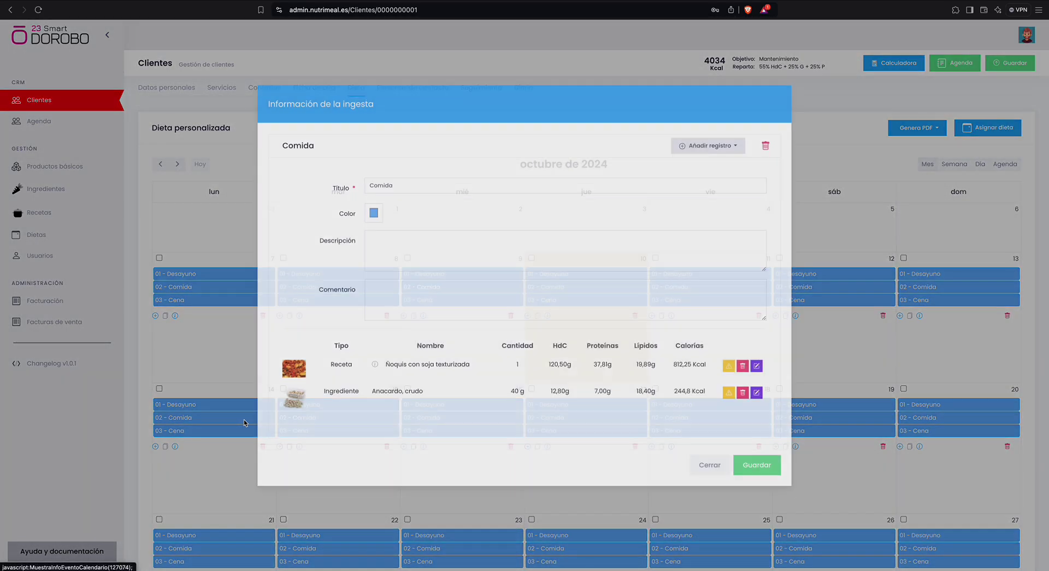
{"action": "left_click", "coordinate": [727, 377]}
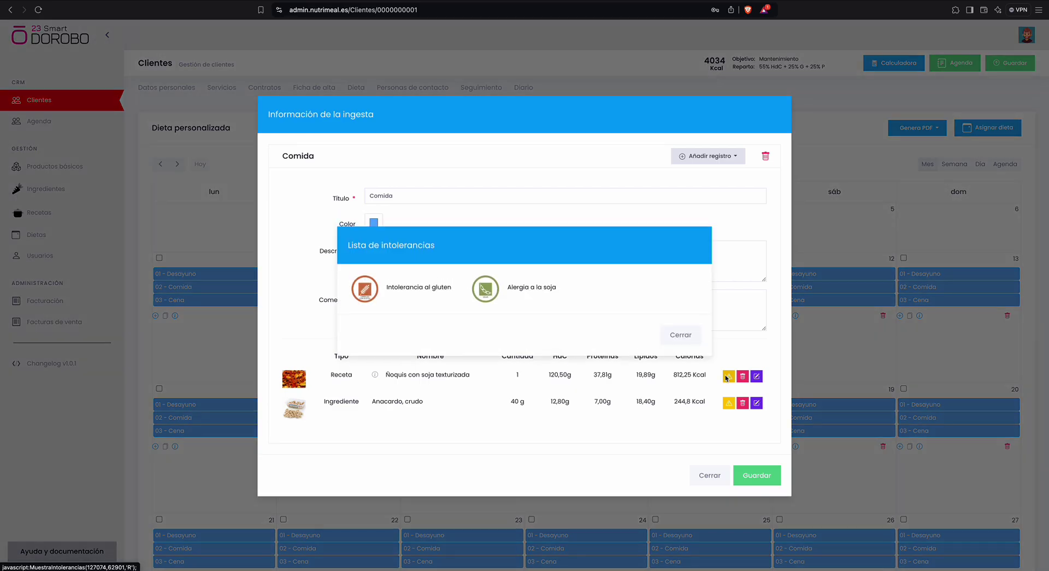
{"action": "left_click", "coordinate": [644, 399]}
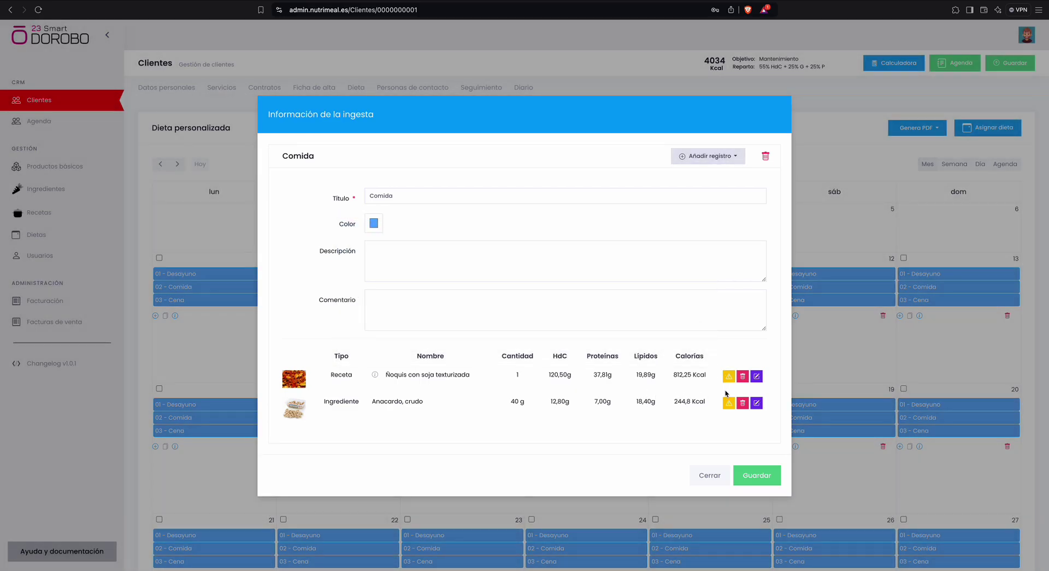
Step: Add the recipe "Ensalada de papa y pollo" to the 14 October Comida
{"action": "left_click", "coordinate": [708, 158]}
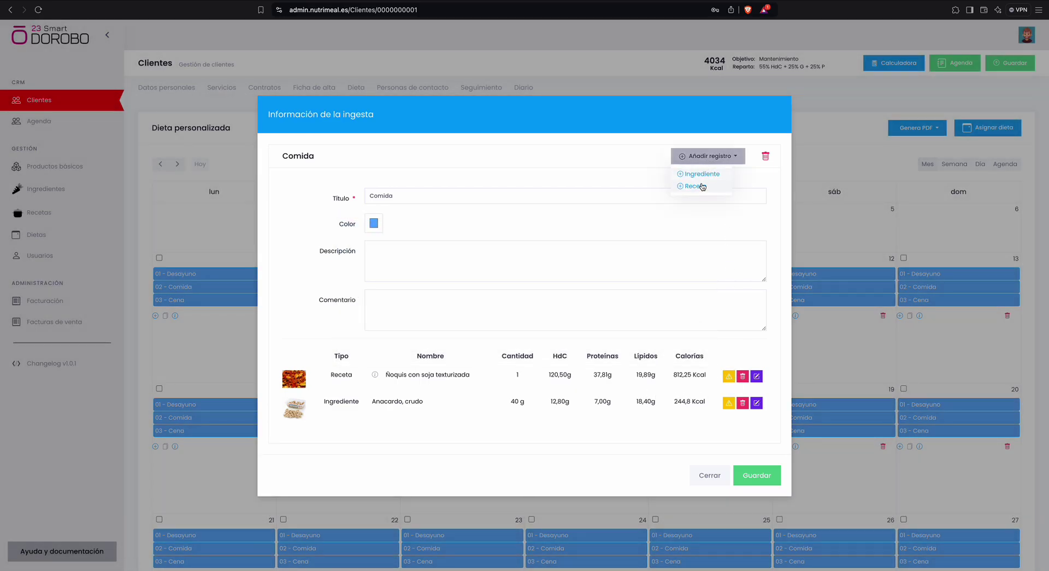
{"action": "left_click", "coordinate": [696, 185]}
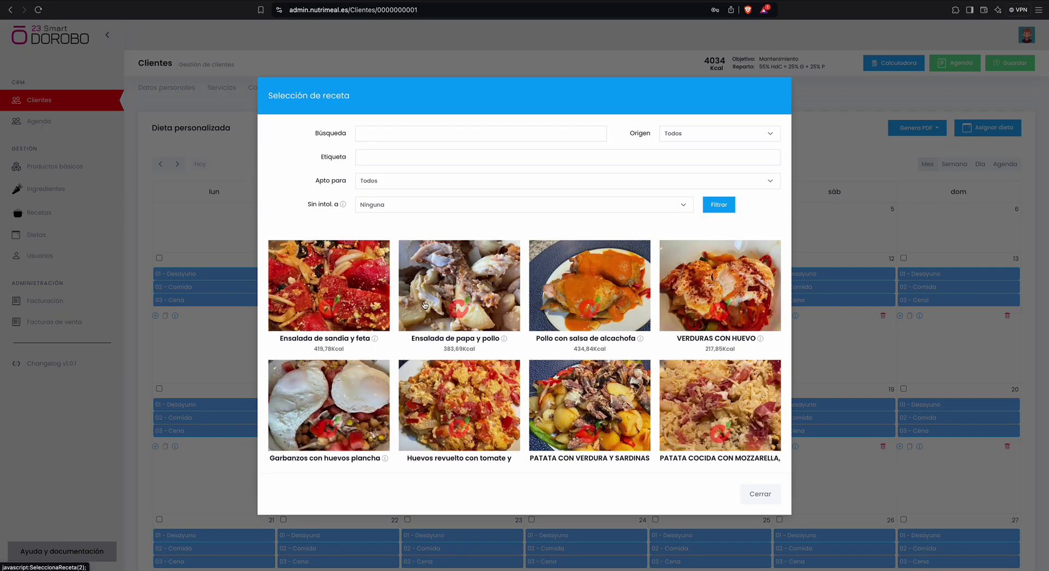
{"action": "left_click", "coordinate": [426, 304]}
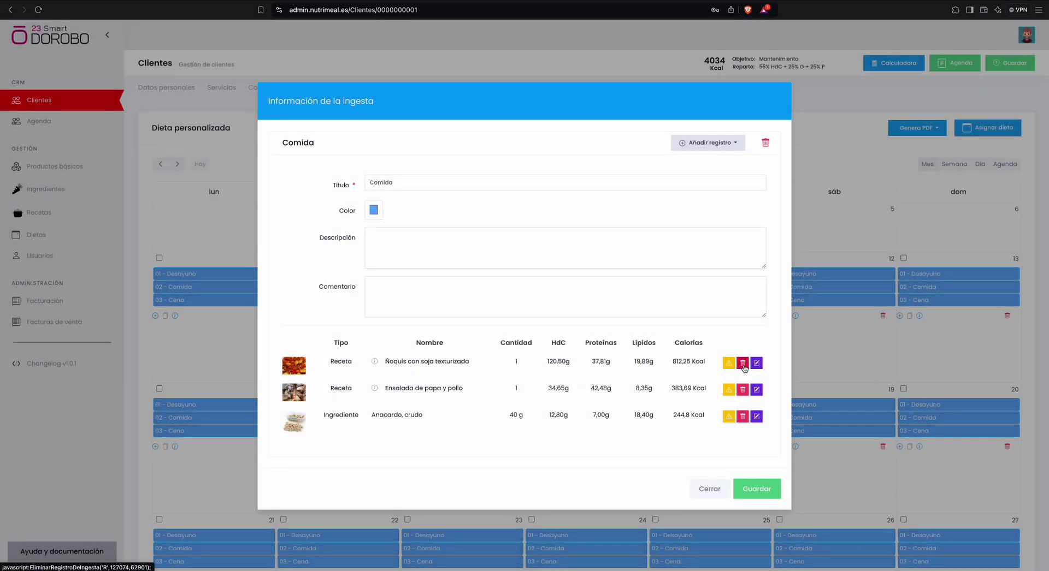
Step: Remove "Ñoquis con soja texturizada" from the 14 October Comida and save the meal
{"action": "left_click", "coordinate": [743, 364]}
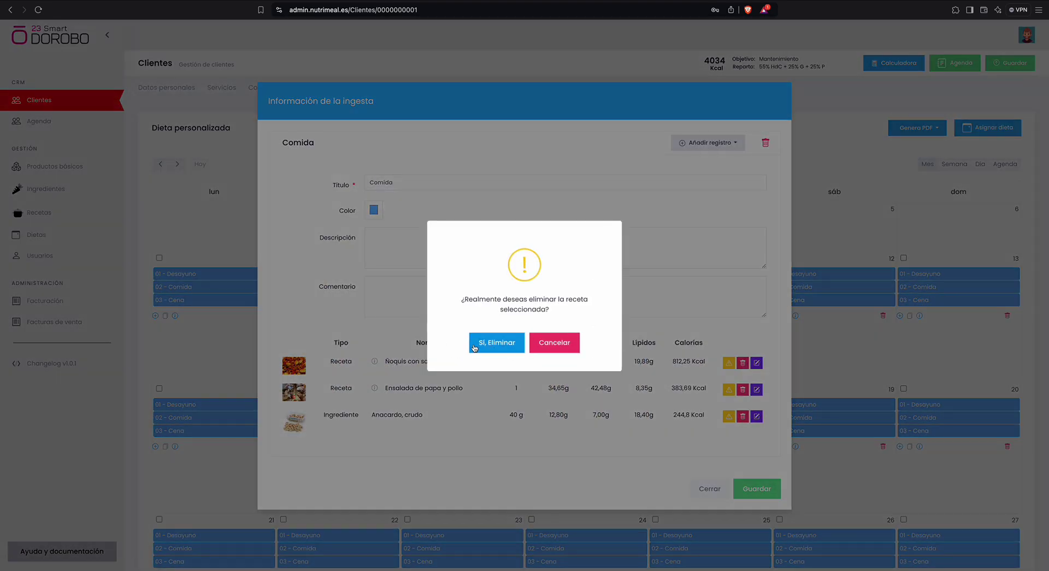
{"action": "left_click", "coordinate": [483, 346]}
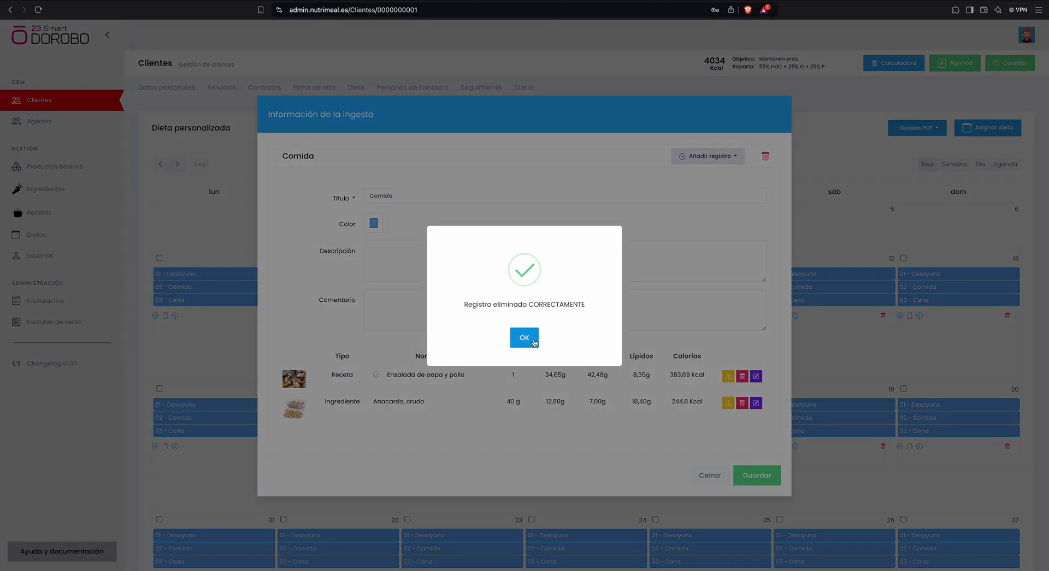
{"action": "left_click", "coordinate": [534, 344]}
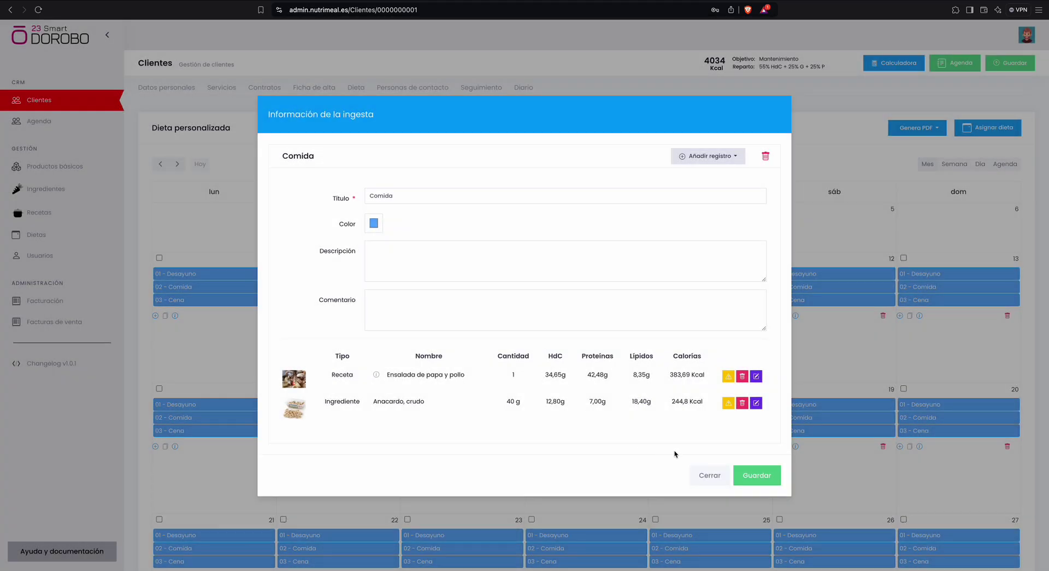
{"action": "left_click", "coordinate": [758, 476]}
{"action": "left_click", "coordinate": [531, 339]}
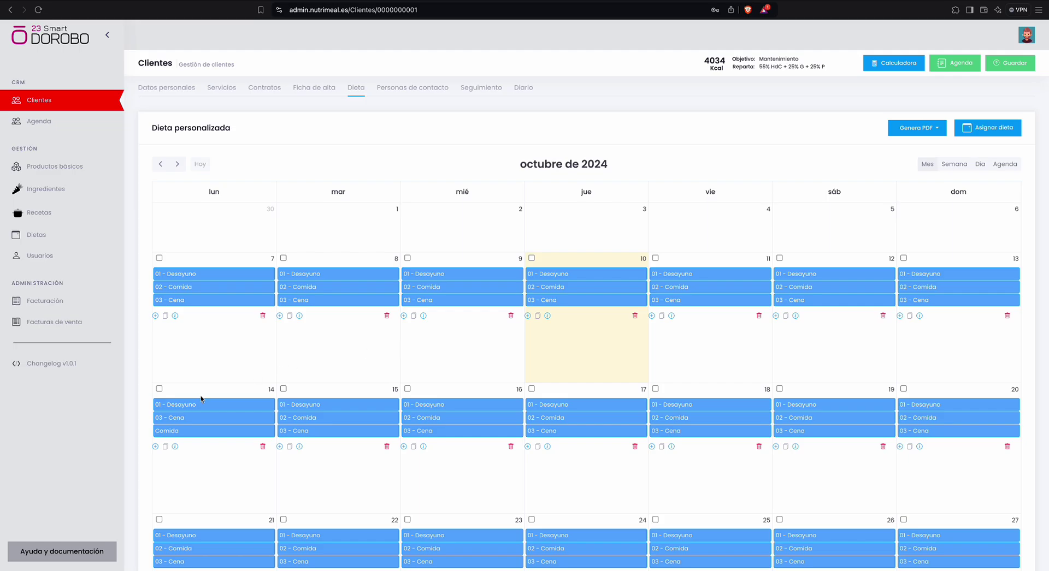
Step: Try to delete all meals of 7, 21 and 28 October together with a bulk action
{"action": "scroll", "coordinate": [183, 434], "scroll_direction": "down", "scroll_amount": 1}
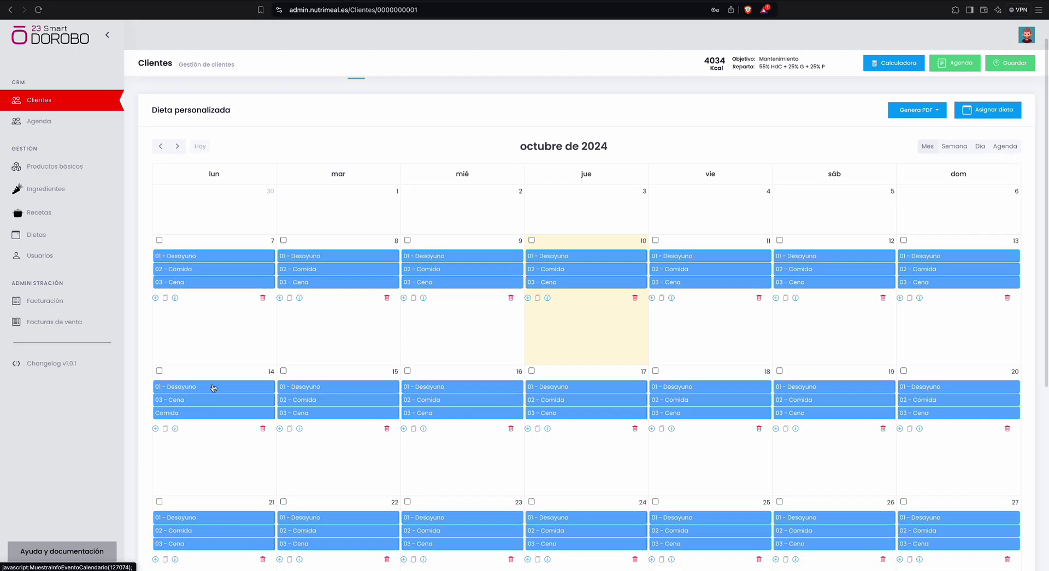
{"action": "left_click", "coordinate": [159, 240]}
{"action": "scroll", "coordinate": [161, 267], "scroll_direction": "down", "scroll_amount": 5}
{"action": "left_click", "coordinate": [159, 409]}
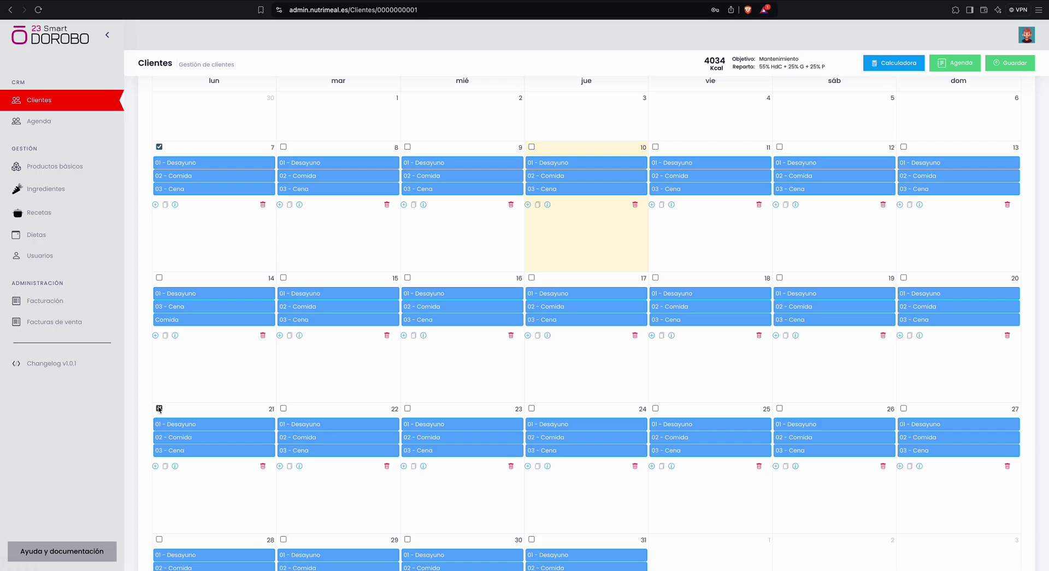
{"action": "scroll", "coordinate": [165, 422], "scroll_direction": "down", "scroll_amount": 2}
{"action": "scroll", "coordinate": [166, 423], "scroll_direction": "down", "scroll_amount": 5}
{"action": "left_click", "coordinate": [159, 407]}
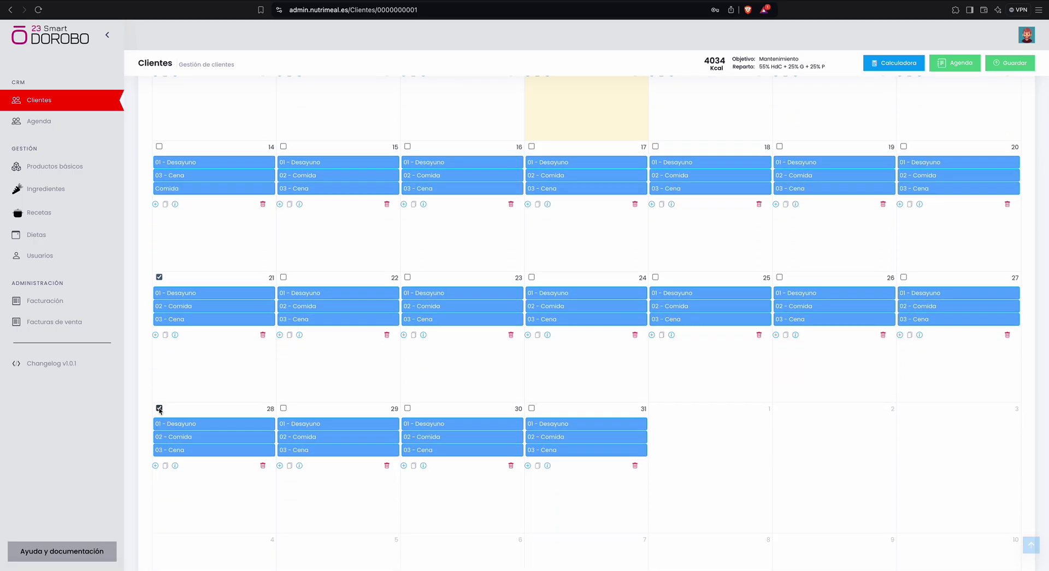
{"action": "scroll", "coordinate": [159, 411], "scroll_direction": "up", "scroll_amount": 7}
{"action": "left_click", "coordinate": [830, 138]}
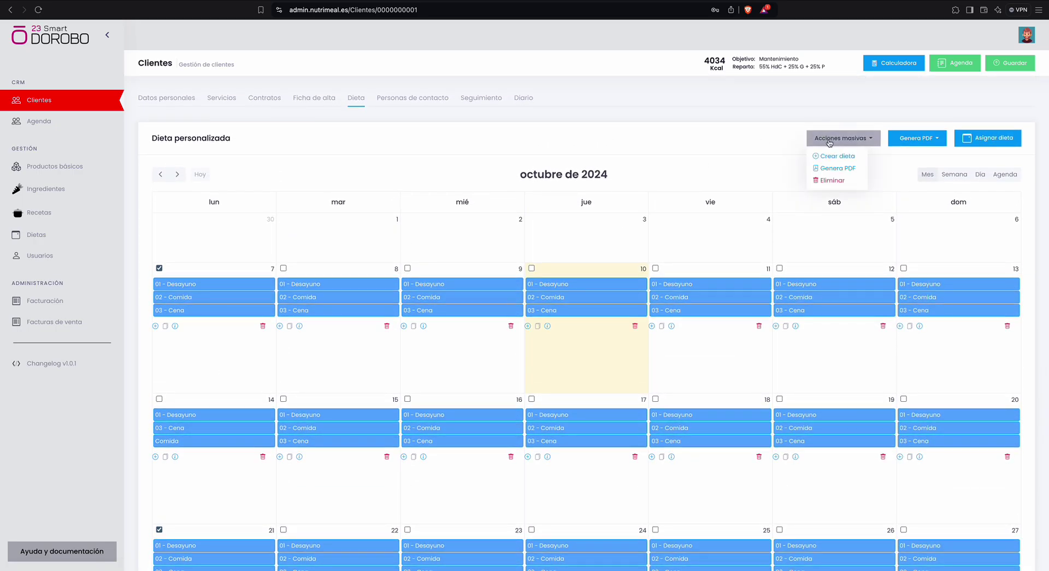
{"action": "left_click", "coordinate": [831, 180]}
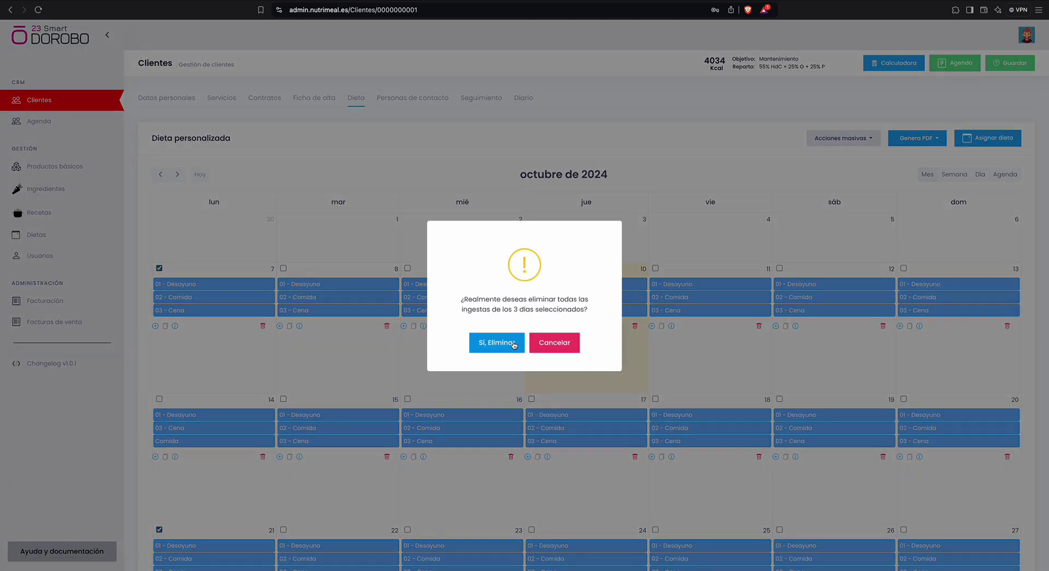
{"action": "left_click", "coordinate": [513, 345]}
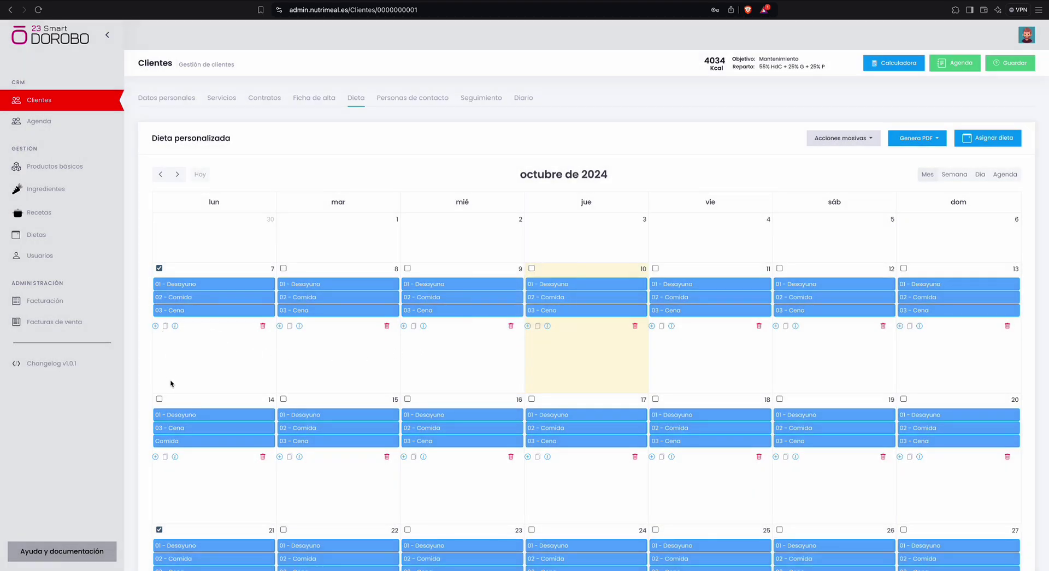
Step: Complete the bulk deletion of the meals of 7, 21 and 28 October
{"action": "scroll", "coordinate": [174, 425], "scroll_direction": "down", "scroll_amount": 1}
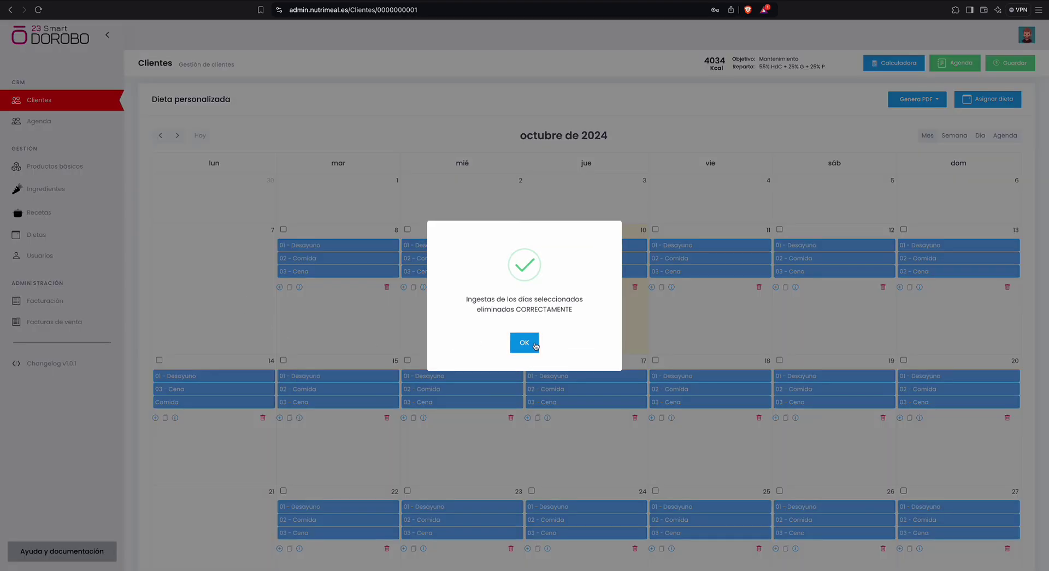
{"action": "left_click", "coordinate": [536, 347]}
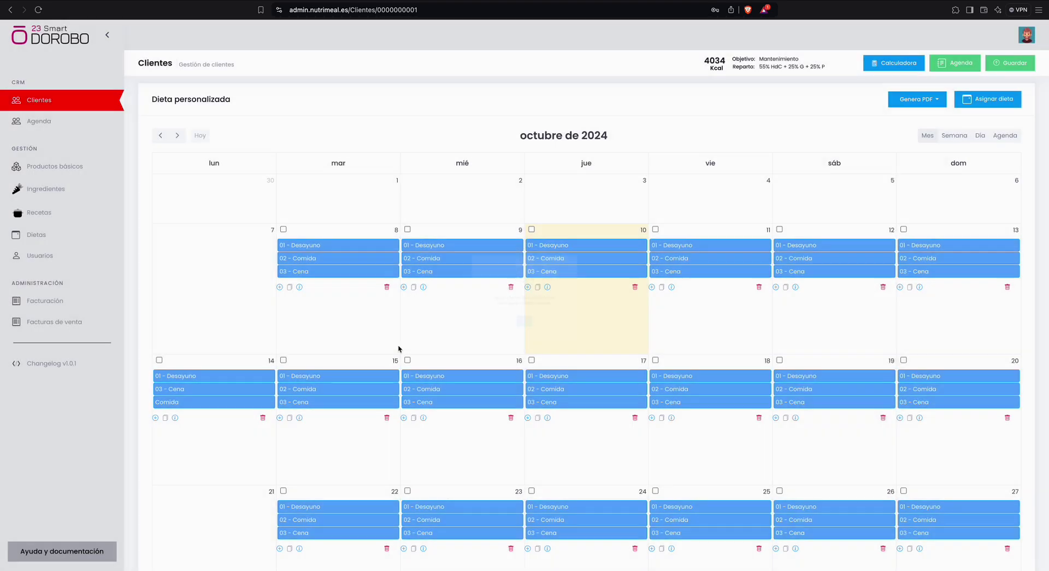
Step: Duplicate the 14 October meals onto 7, 21 and 28 October 2024 and check the copied Comida of 7 October
{"action": "left_click", "coordinate": [165, 418]}
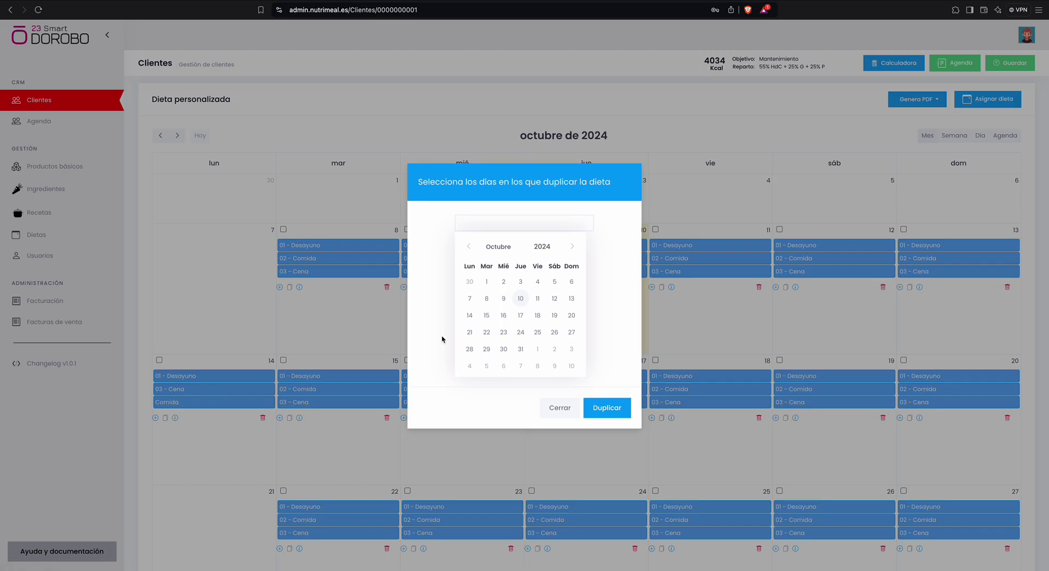
{"action": "left_click", "coordinate": [469, 298]}
{"action": "left_click", "coordinate": [469, 332]}
{"action": "left_click", "coordinate": [469, 349]}
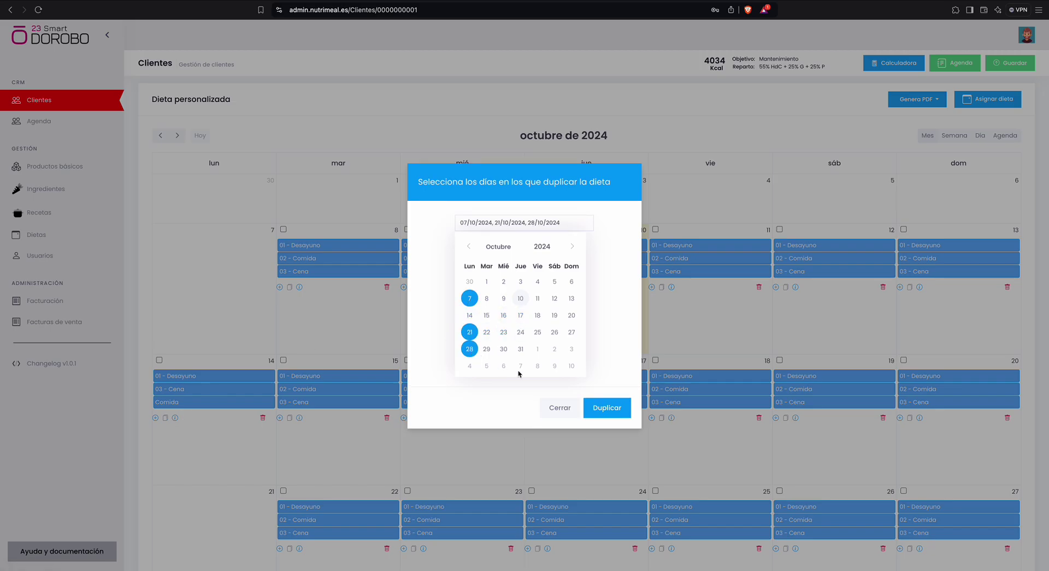
{"action": "left_click", "coordinate": [606, 408]}
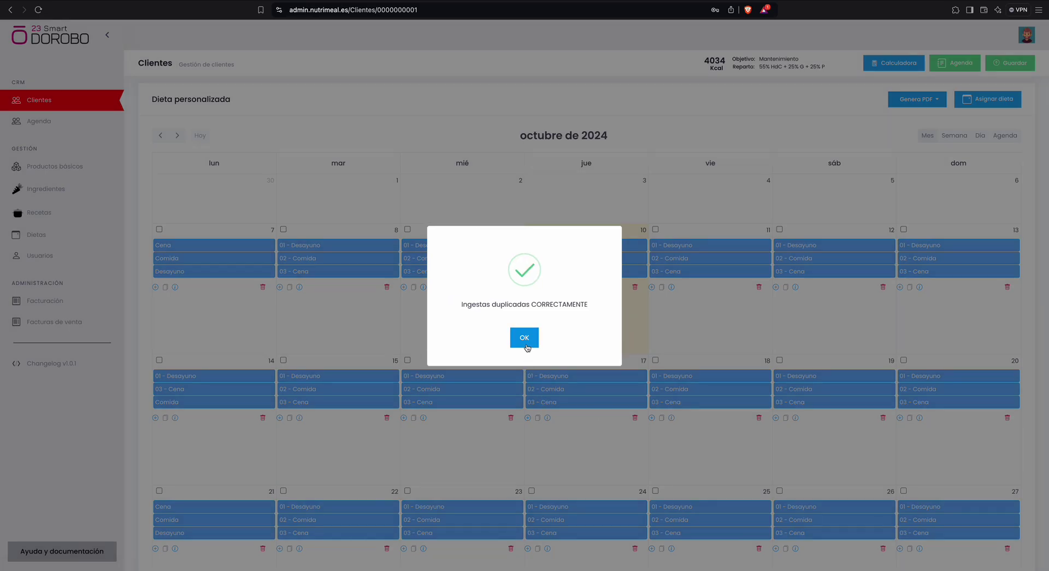
{"action": "left_click", "coordinate": [523, 335]}
{"action": "left_click", "coordinate": [169, 257]}
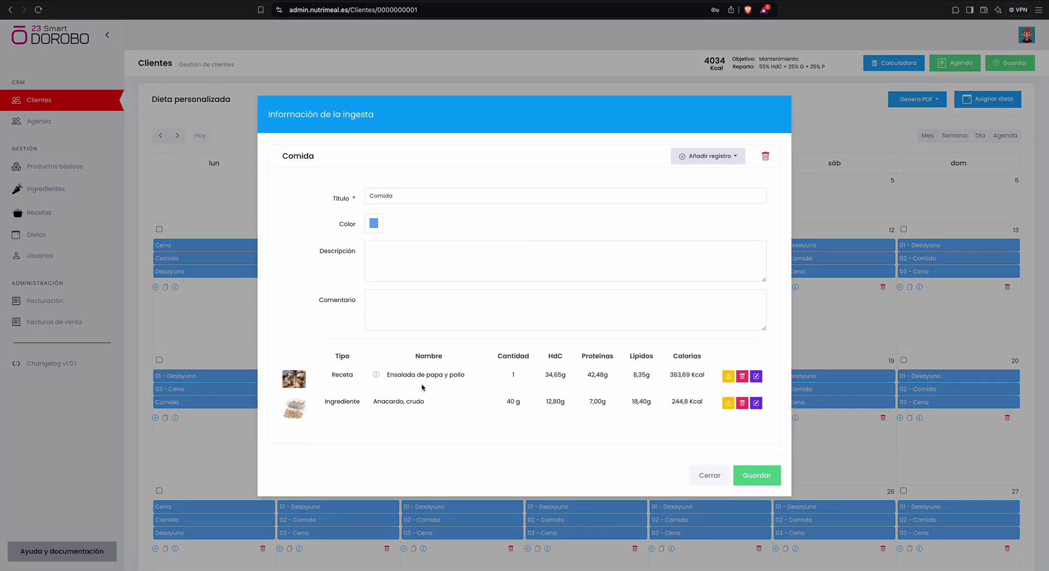
{"action": "left_click", "coordinate": [221, 323]}
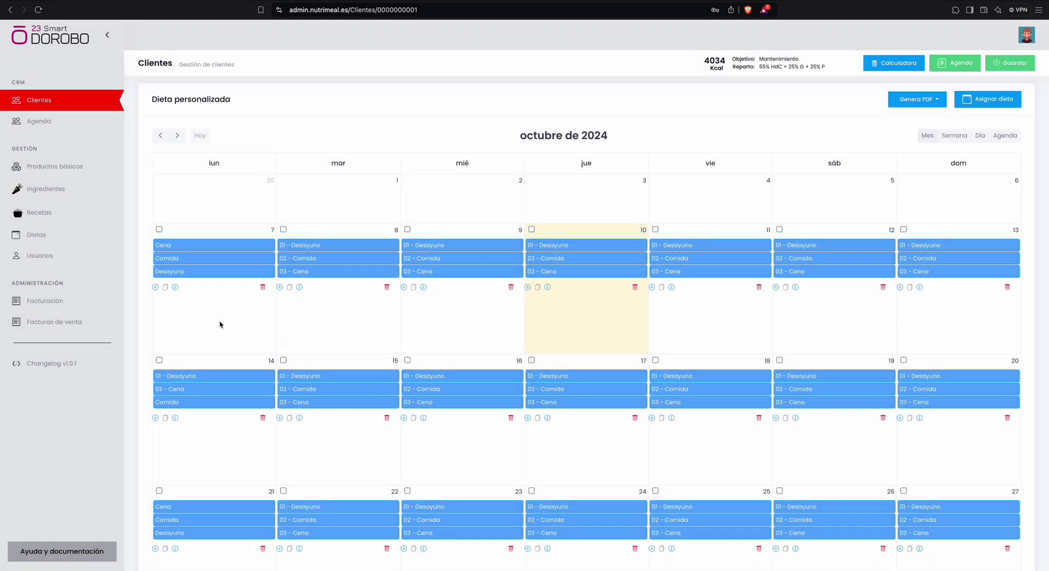
Step: Create a new meal on 7 October with the title and description "Merienda" and save it
{"action": "left_click", "coordinate": [155, 288]}
{"action": "left_click", "coordinate": [390, 228]}
{"action": "type", "text": "Merienda"}
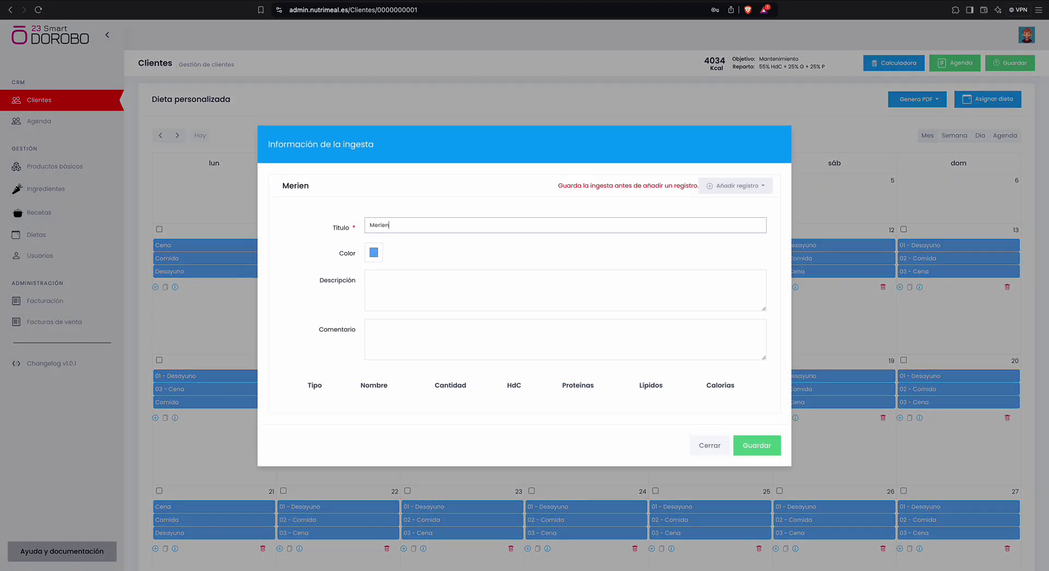
{"action": "left_click", "coordinate": [403, 290]}
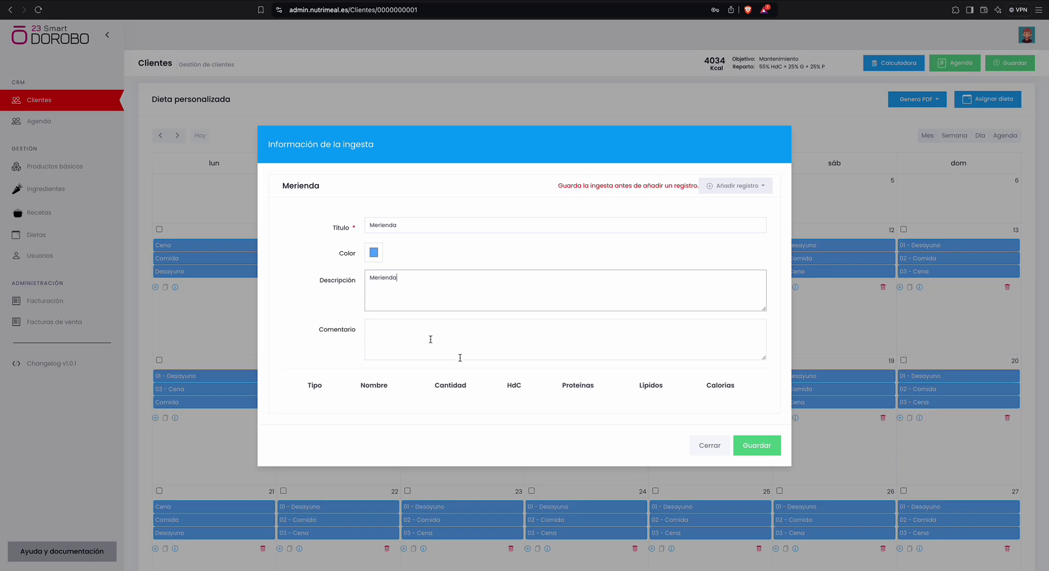
{"action": "left_click", "coordinate": [775, 450]}
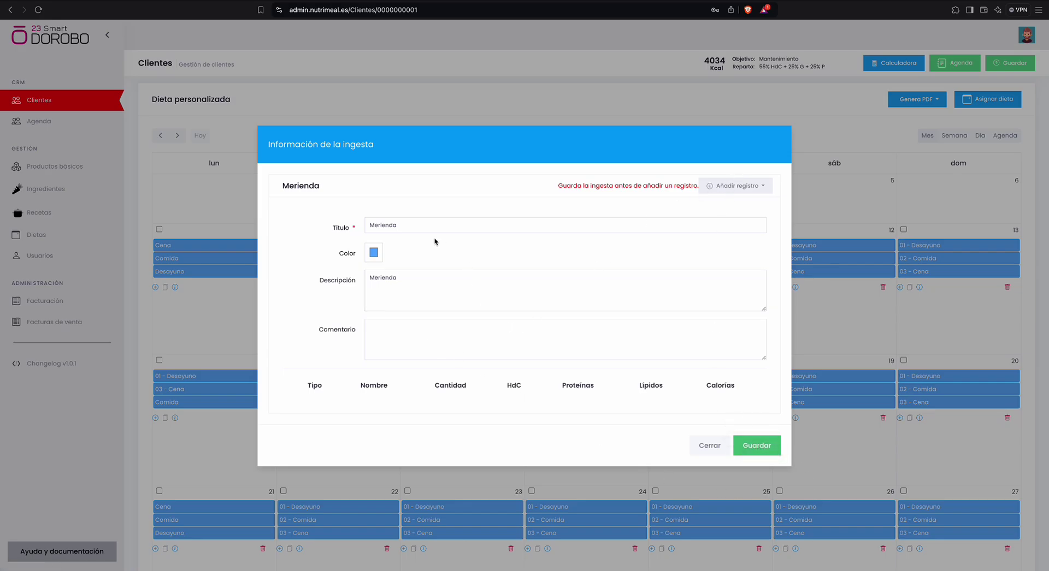
{"action": "left_click", "coordinate": [761, 445]}
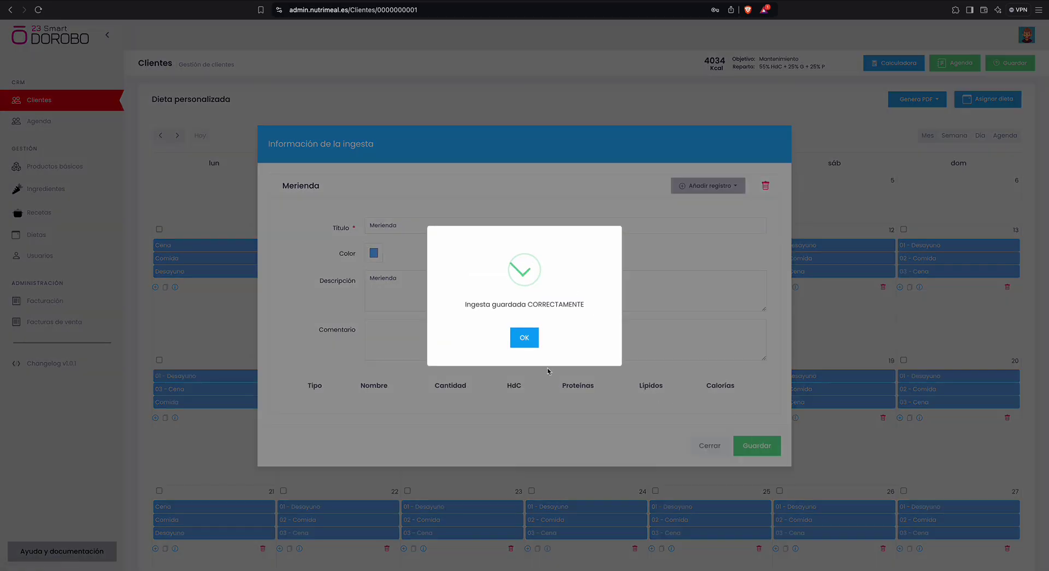
{"action": "left_click", "coordinate": [526, 335]}
Step: Add 120 g of the ingredient "Pera" to the 7 October Merienda and save the meal
{"action": "left_click", "coordinate": [704, 186]}
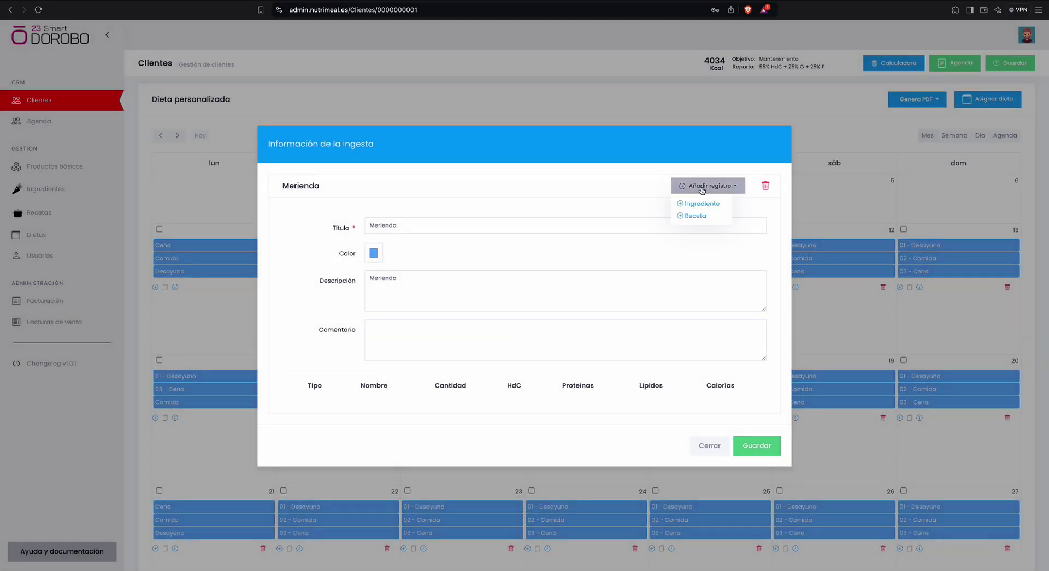
{"action": "left_click", "coordinate": [701, 208]}
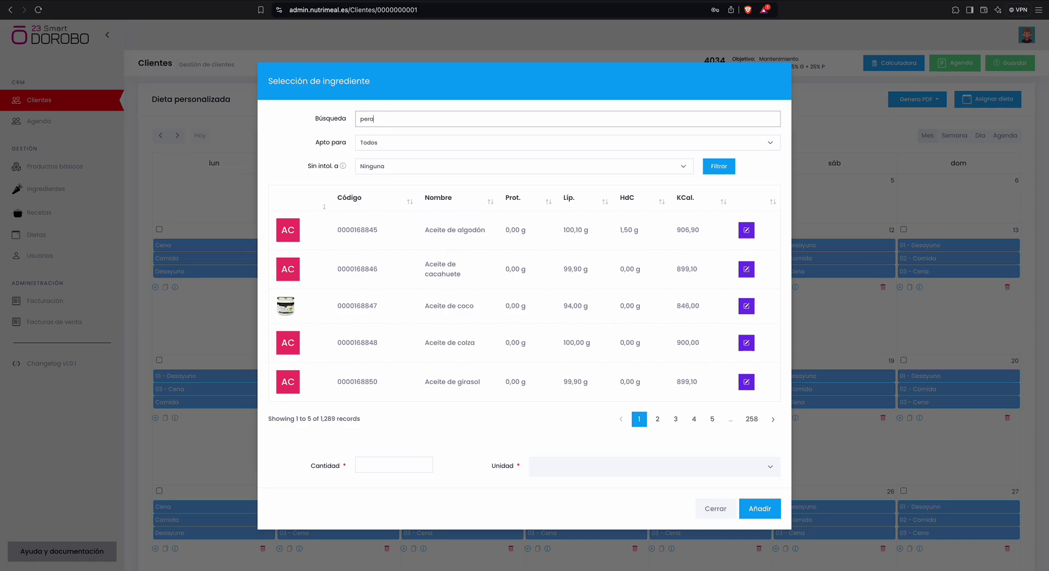
{"action": "type", "text": "pera"}
{"action": "left_click", "coordinate": [754, 269]}
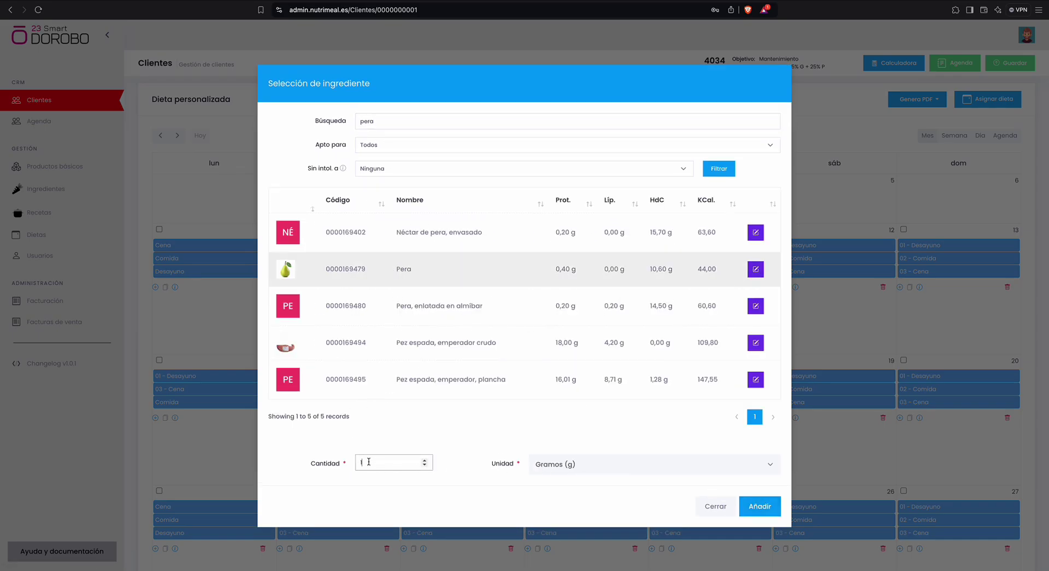
{"action": "left_click", "coordinate": [765, 503]}
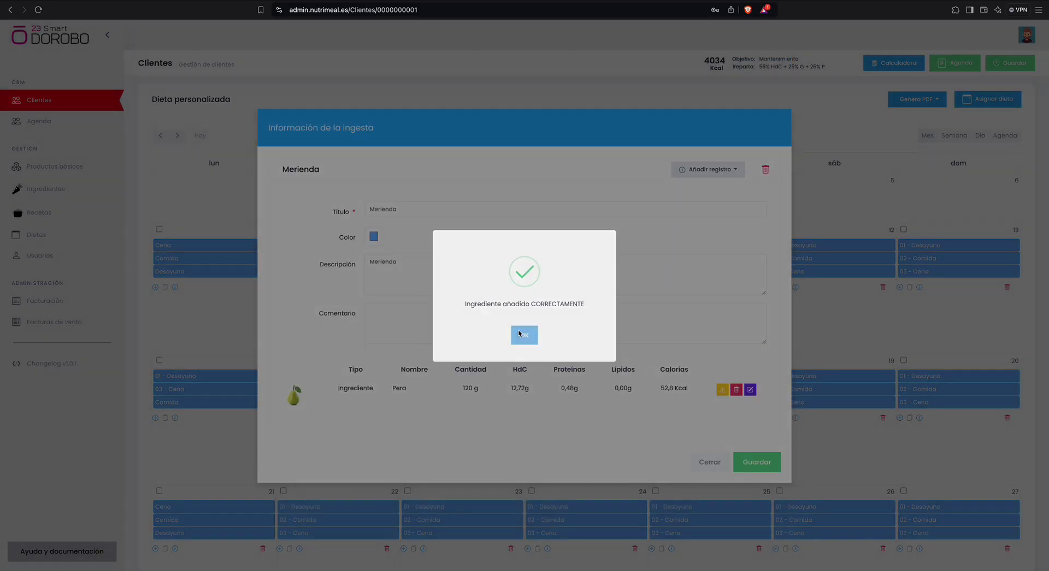
{"action": "left_click", "coordinate": [519, 334]}
{"action": "left_click", "coordinate": [757, 465]}
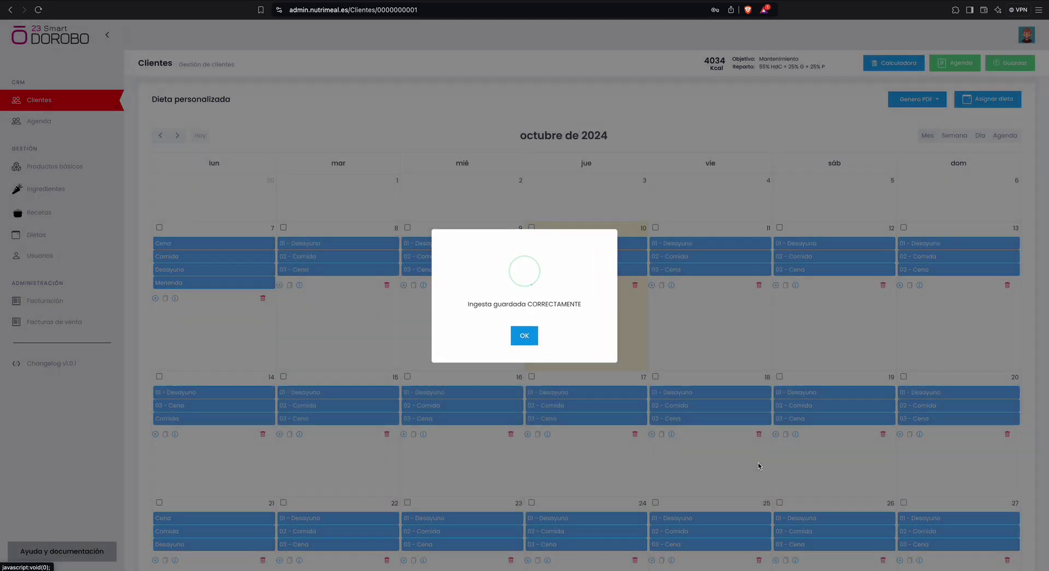
{"action": "left_click", "coordinate": [525, 339]}
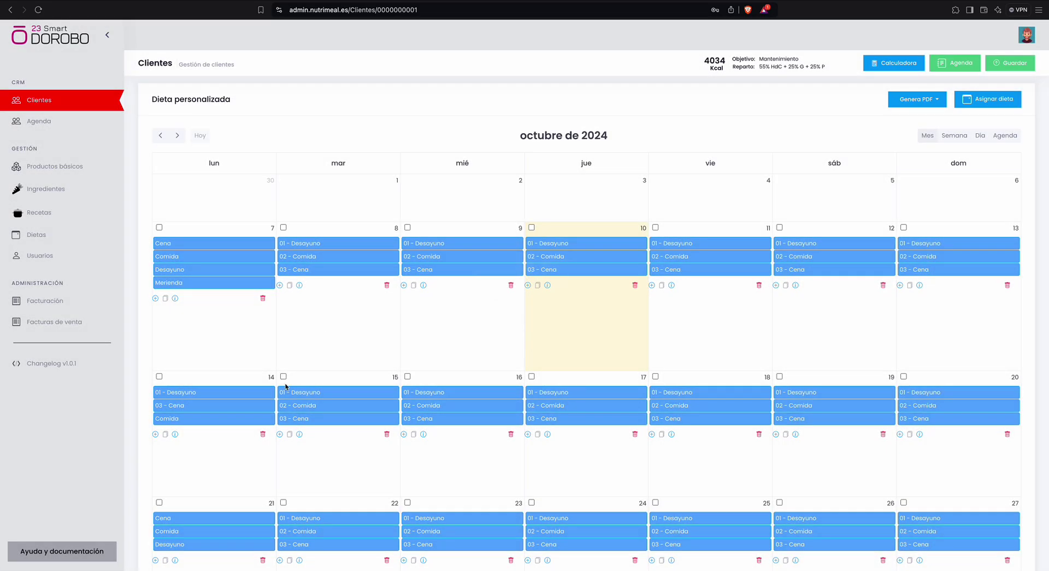
Step: Delete all meals of 14 October
{"action": "left_click", "coordinate": [159, 377]}
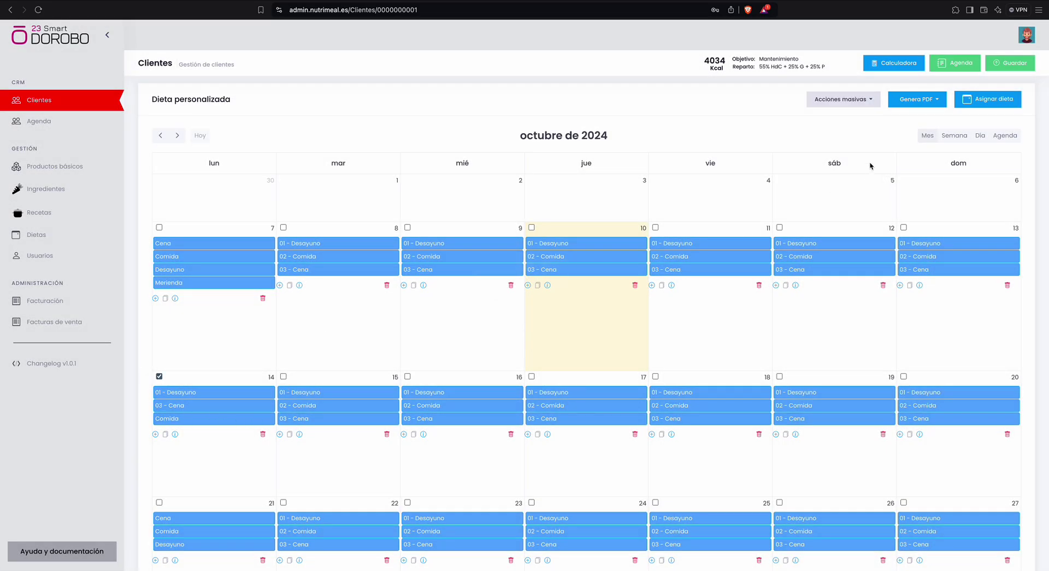
{"action": "left_click", "coordinate": [845, 99]}
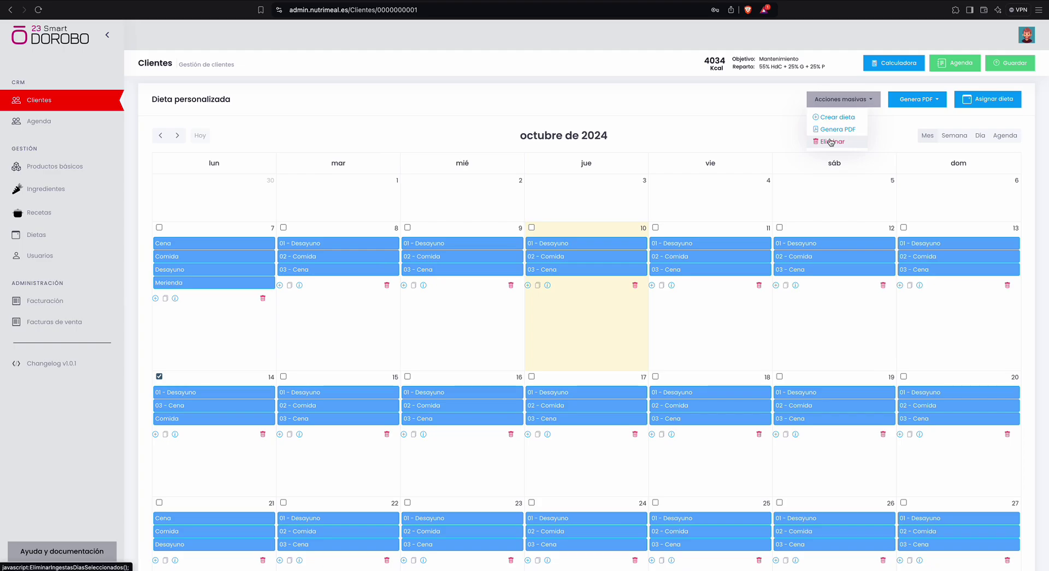
{"action": "left_click", "coordinate": [263, 435]}
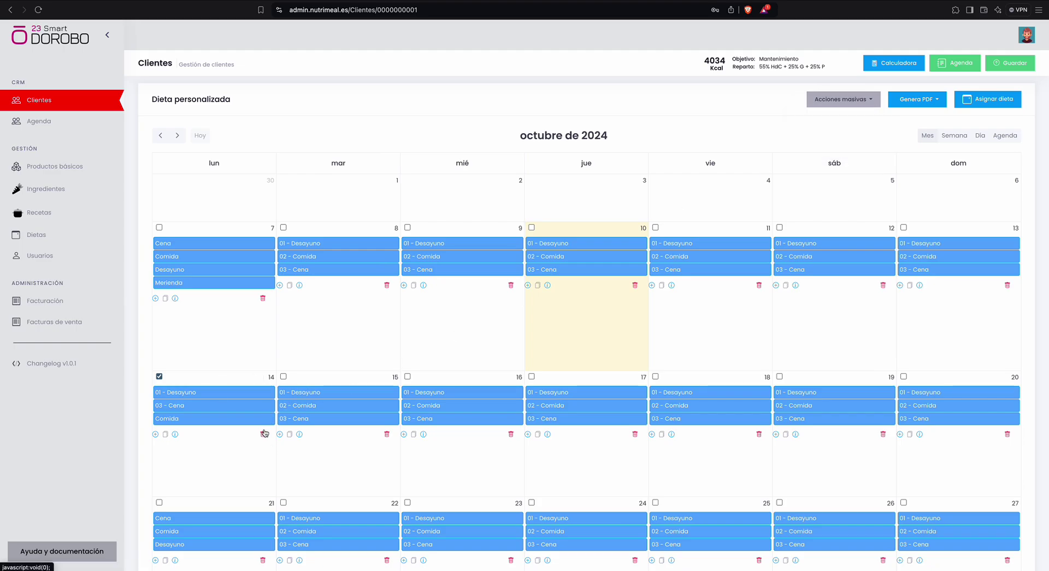
{"action": "left_click", "coordinate": [263, 434]}
{"action": "key", "text": "Return"}
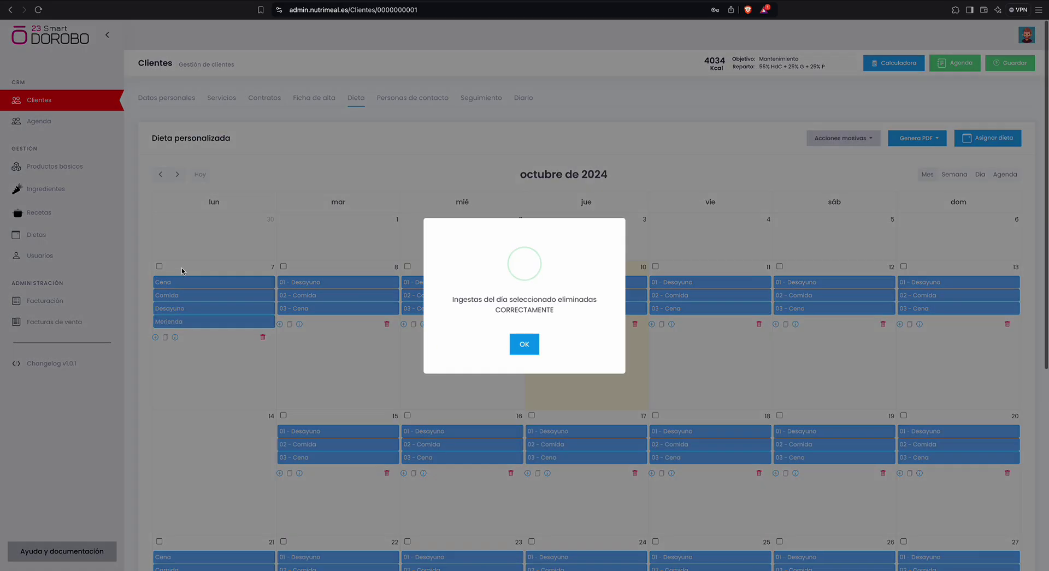
{"action": "key", "text": "Return"}
Step: Duplicate the 7 October meals onto 14 October 2024
{"action": "left_click", "coordinate": [165, 337]}
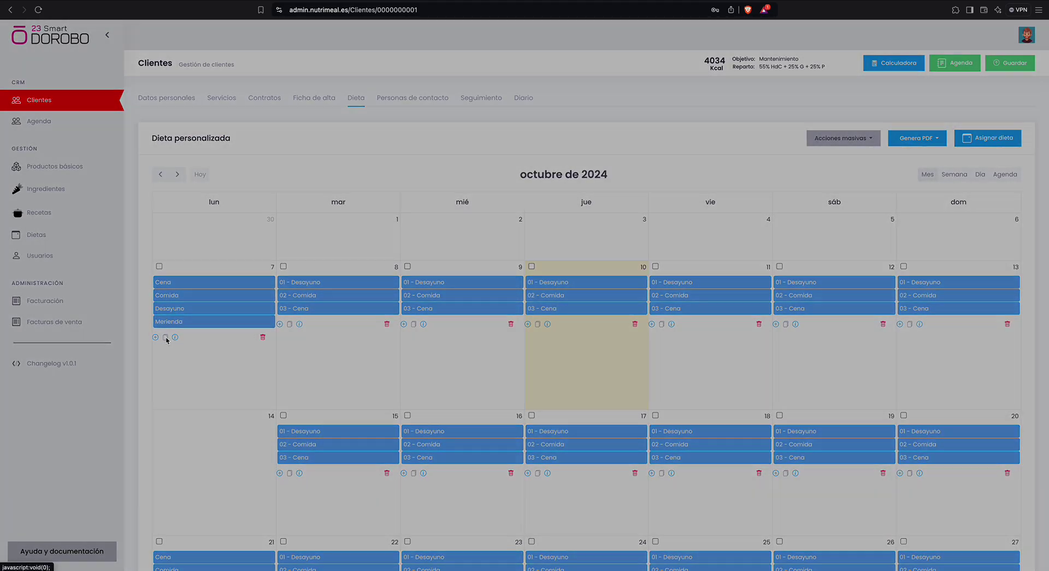
{"action": "left_click", "coordinate": [470, 332]}
{"action": "left_click", "coordinate": [469, 349]}
{"action": "left_click", "coordinate": [469, 299]}
{"action": "left_click", "coordinate": [470, 315]}
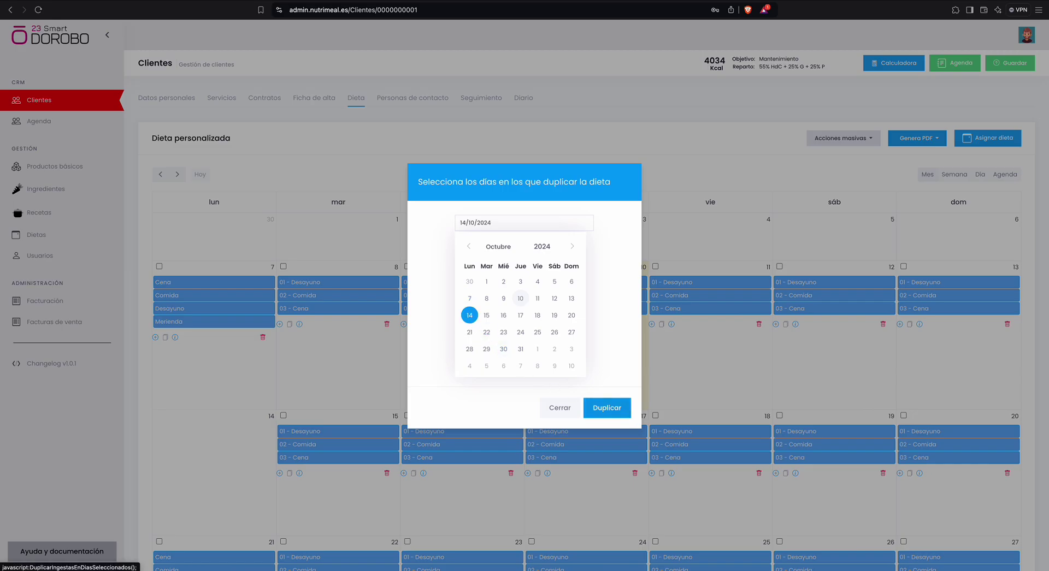
{"action": "left_click", "coordinate": [606, 408]}
{"action": "left_click", "coordinate": [524, 338]}
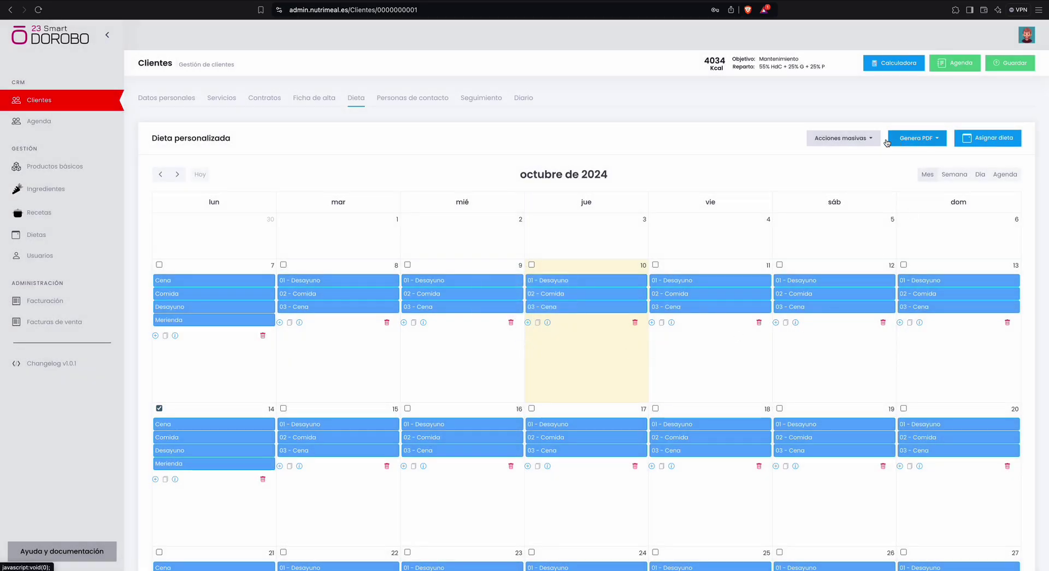
Step: Generate a PDF of the selected 14 October meals with a bulk action
{"action": "left_click", "coordinate": [855, 139]}
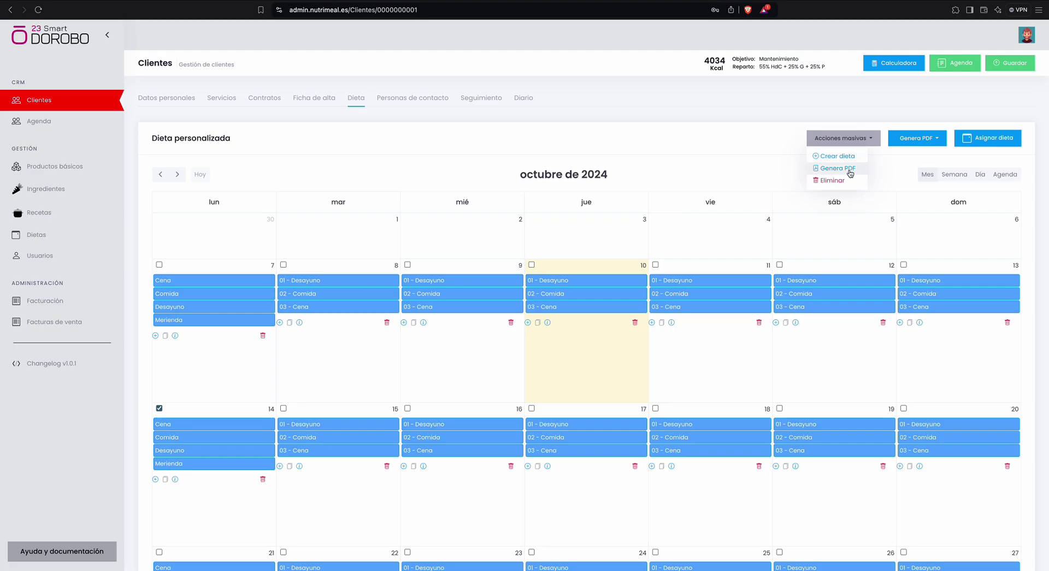
{"action": "left_click", "coordinate": [850, 169]}
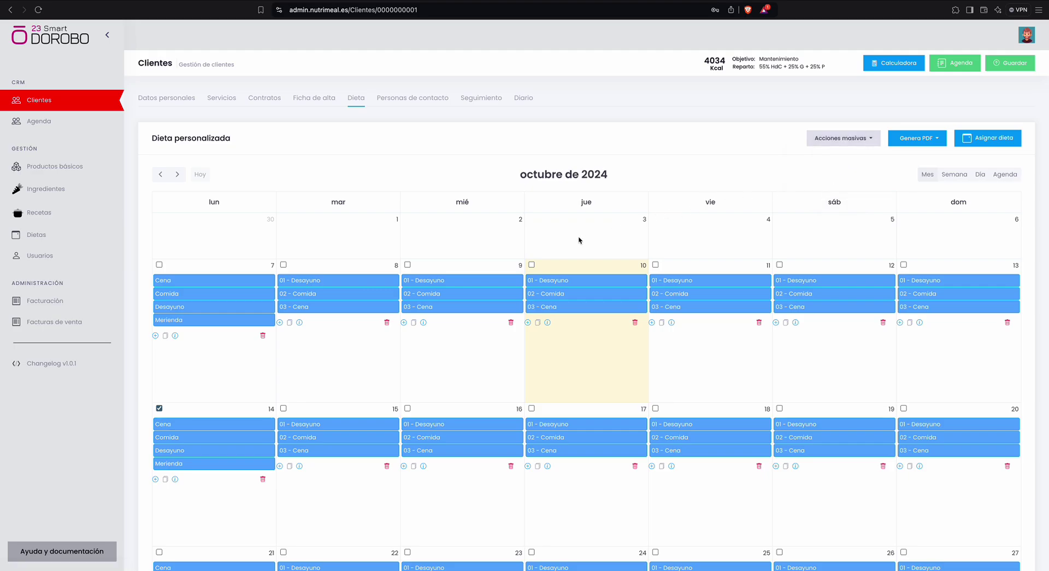
{"action": "left_click", "coordinate": [846, 141]}
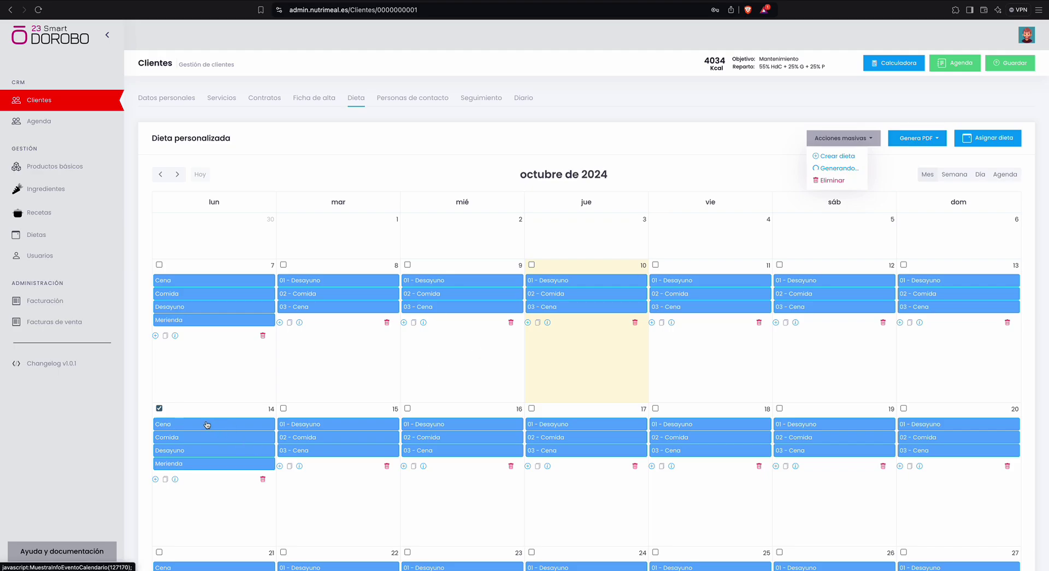
Step: Enable email sending for a diet PDF with its period starting on 07/10/2024, and close the opened 14 October PDF
{"action": "left_click", "coordinate": [905, 138]}
{"action": "left_click", "coordinate": [906, 156]}
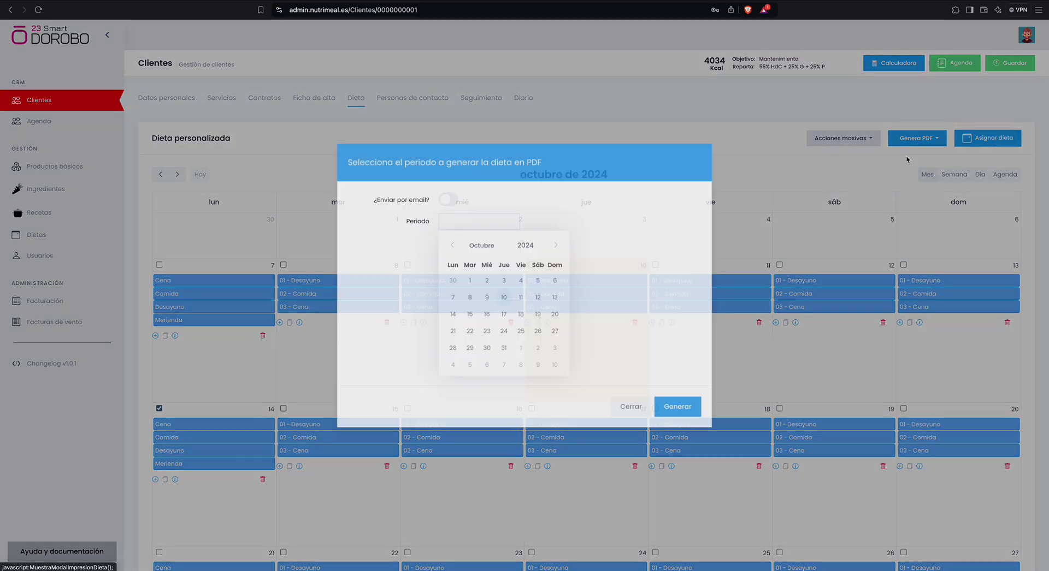
{"action": "left_click", "coordinate": [449, 213]}
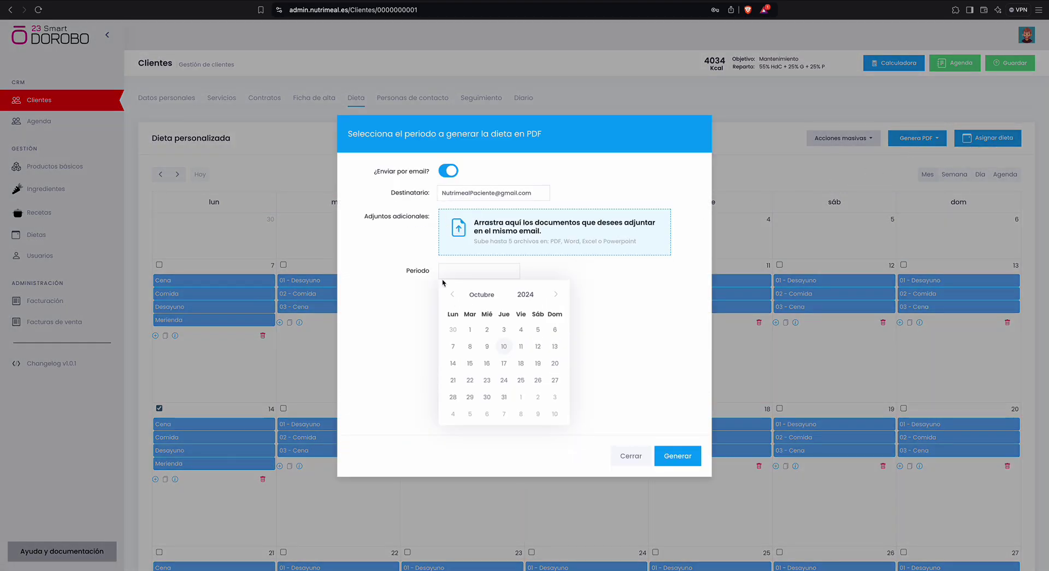
{"action": "left_click", "coordinate": [452, 344]}
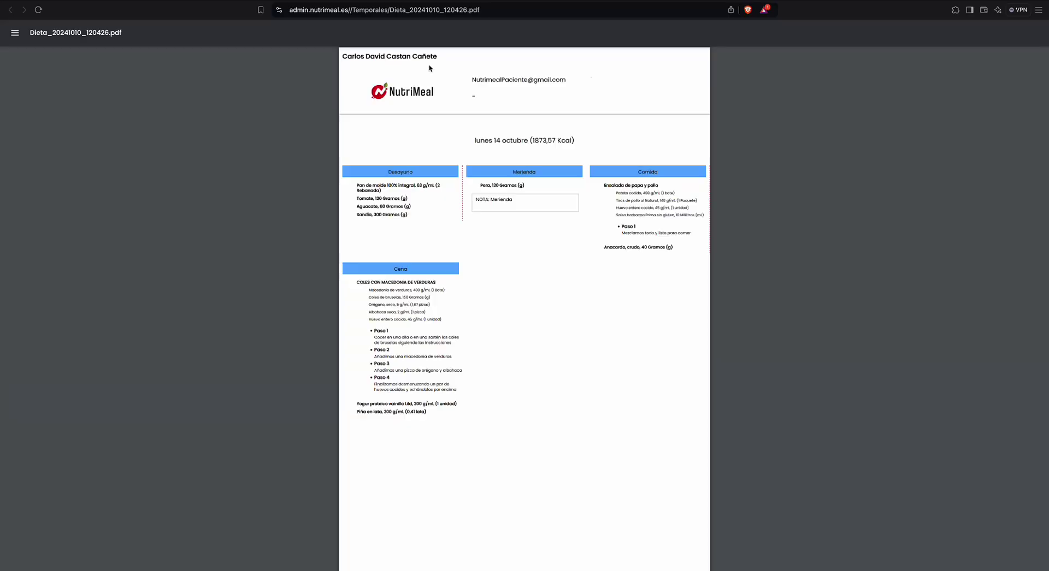
{"action": "key", "text": "super+w"}
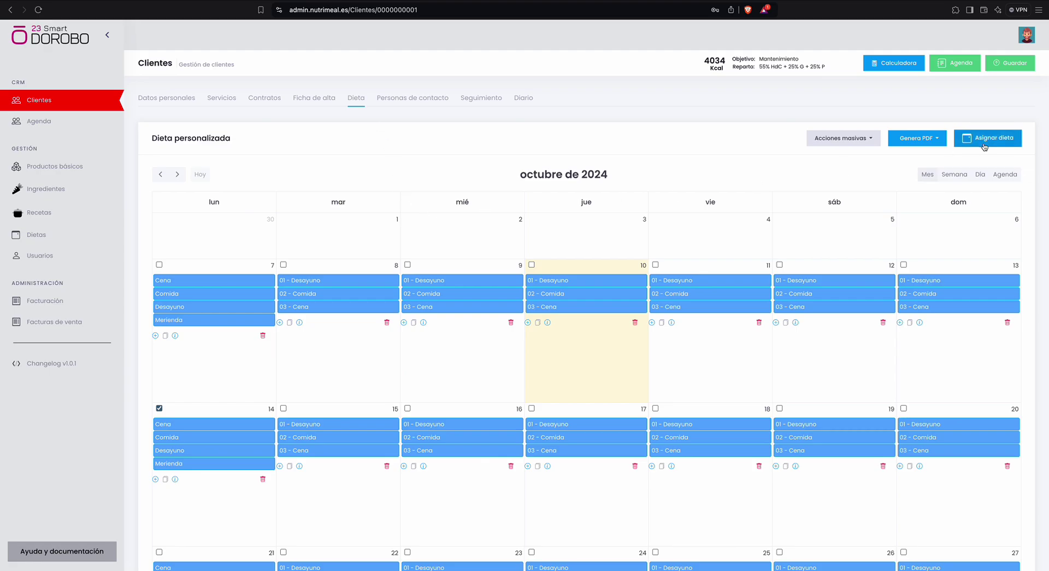
Step: Set the diet PDF's period to end on 13/10/2024, turn off email sending and generate the PDF
{"action": "left_click", "coordinate": [921, 138]}
{"action": "left_click", "coordinate": [910, 158]}
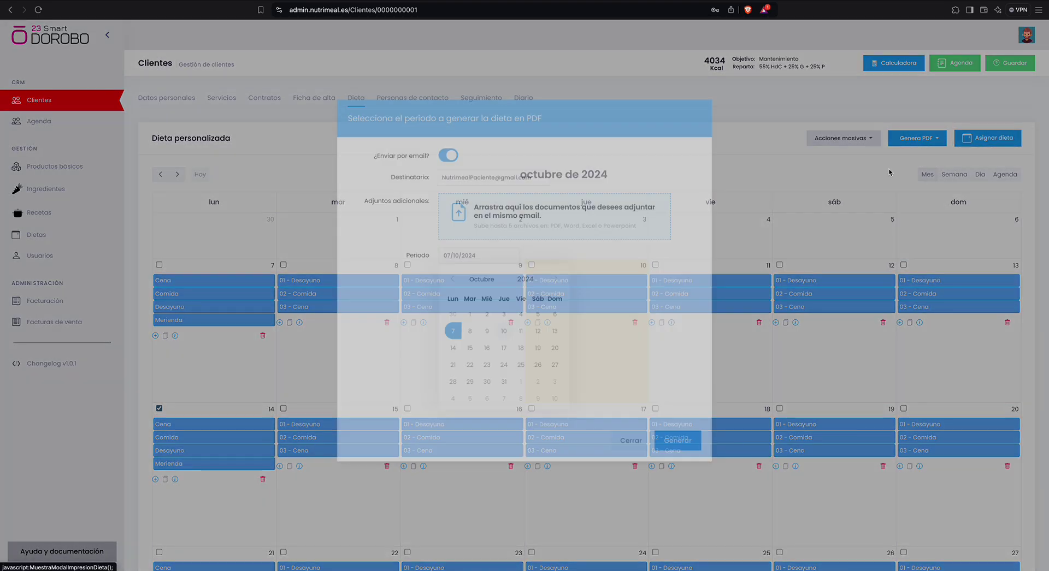
{"action": "left_click", "coordinate": [555, 348]}
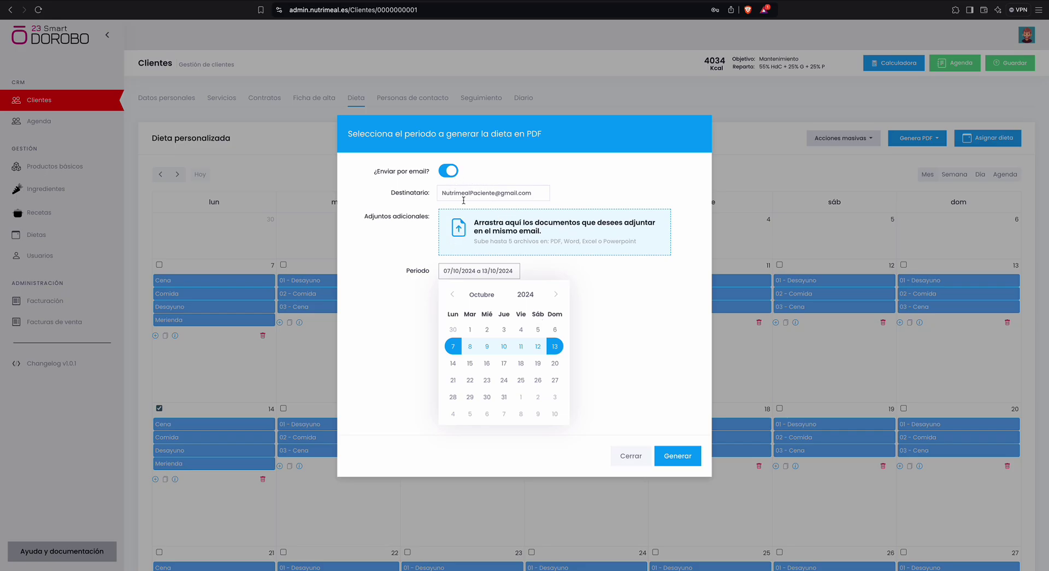
{"action": "left_click", "coordinate": [452, 171]}
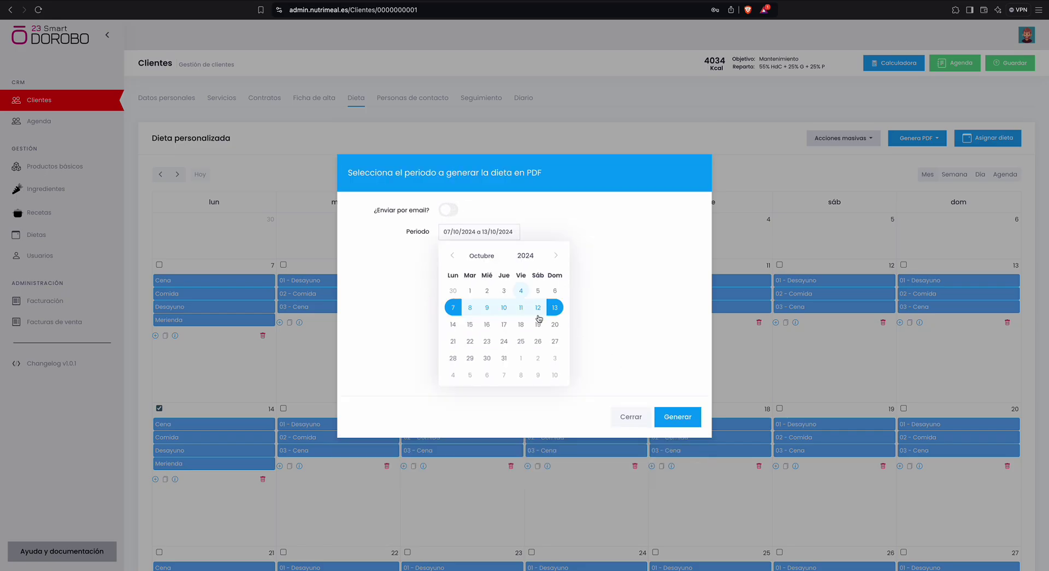
{"action": "left_click", "coordinate": [671, 419]}
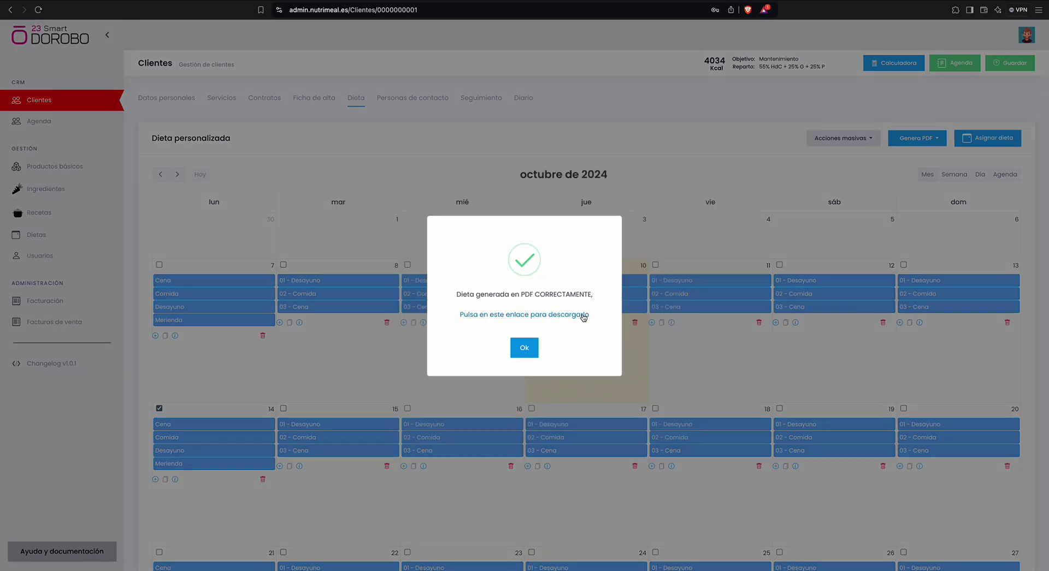
Step: Open the generated weekly diet PDF, review the daily meals from 7 to 13 October, and close the PDF
{"action": "left_click", "coordinate": [582, 316]}
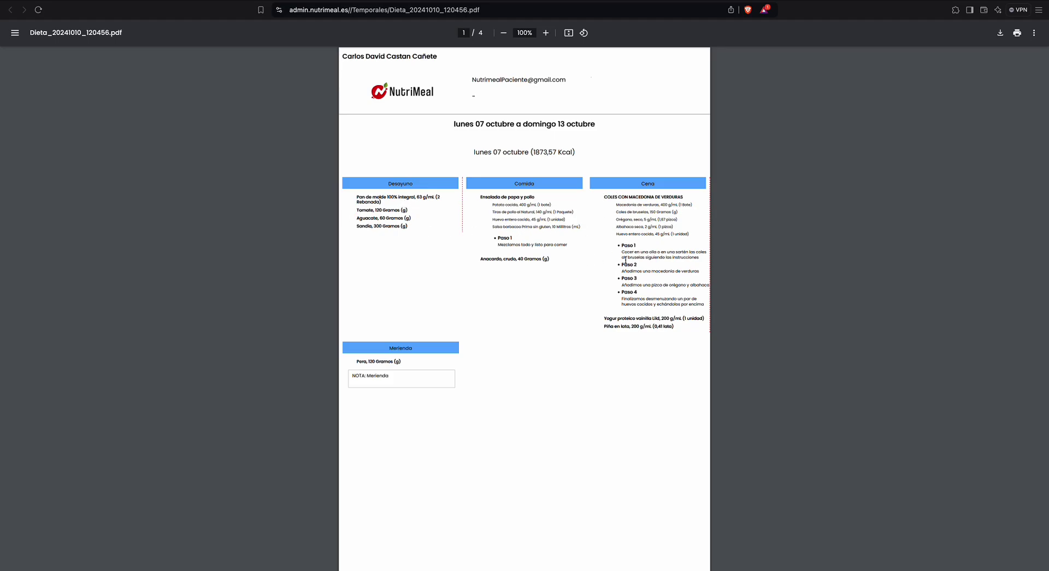
{"action": "scroll", "coordinate": [619, 263], "scroll_direction": "down", "scroll_amount": 5}
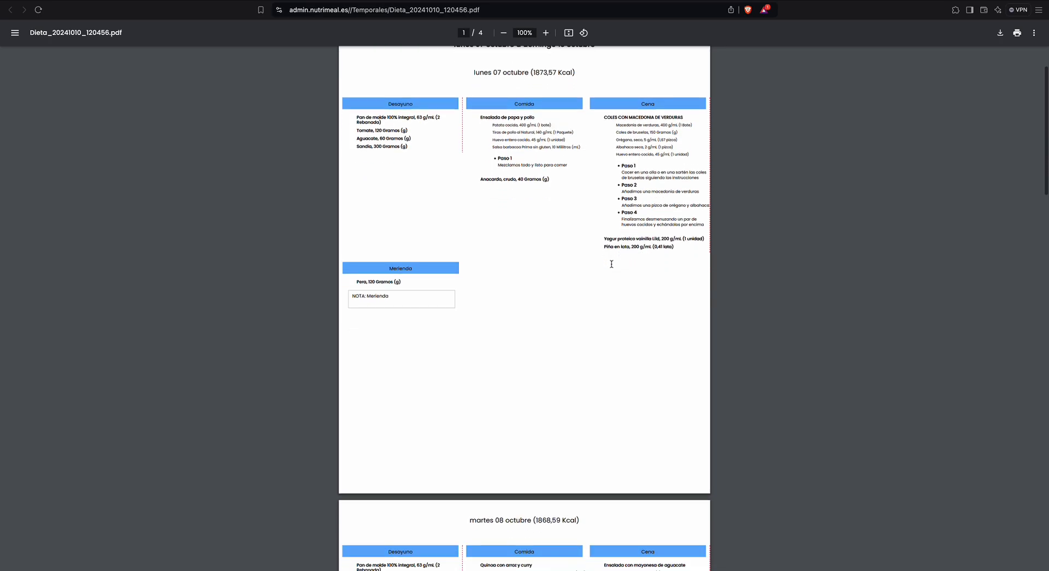
{"action": "scroll", "coordinate": [611, 264], "scroll_direction": "down", "scroll_amount": 18}
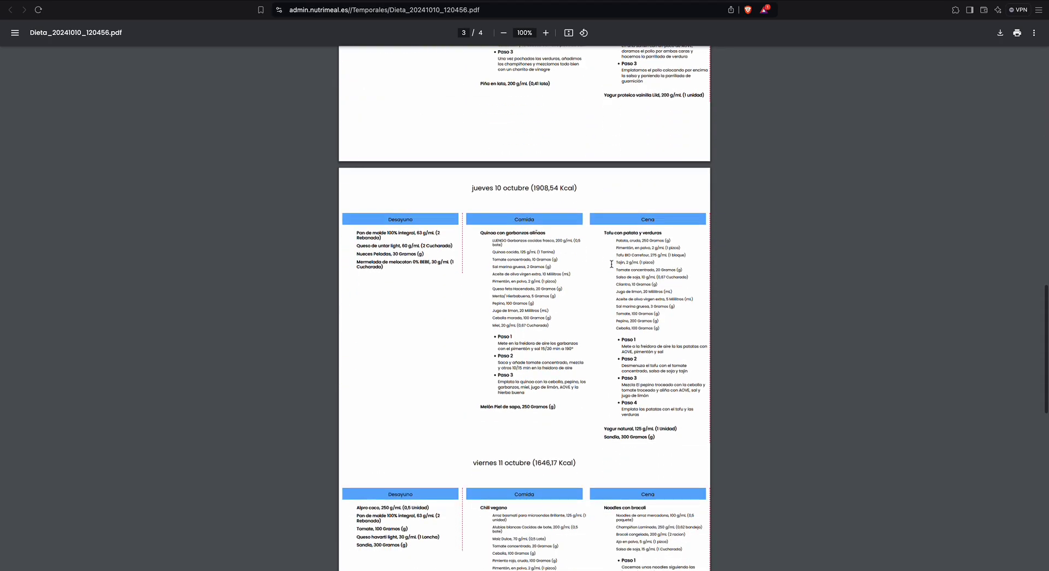
{"action": "scroll", "coordinate": [611, 263], "scroll_direction": "down", "scroll_amount": 20}
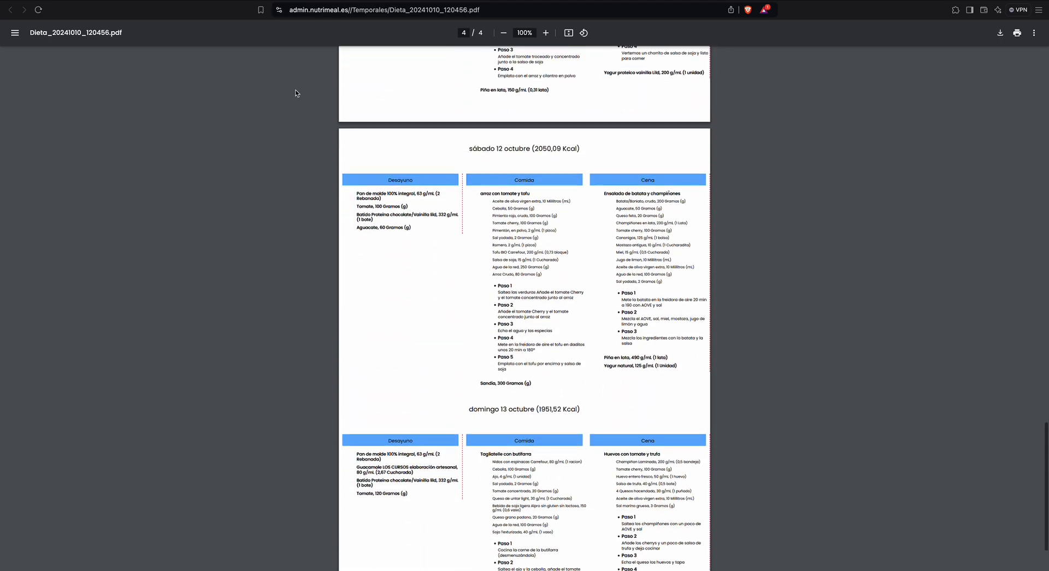
{"action": "scroll", "coordinate": [369, 165], "scroll_direction": "up", "scroll_amount": 18}
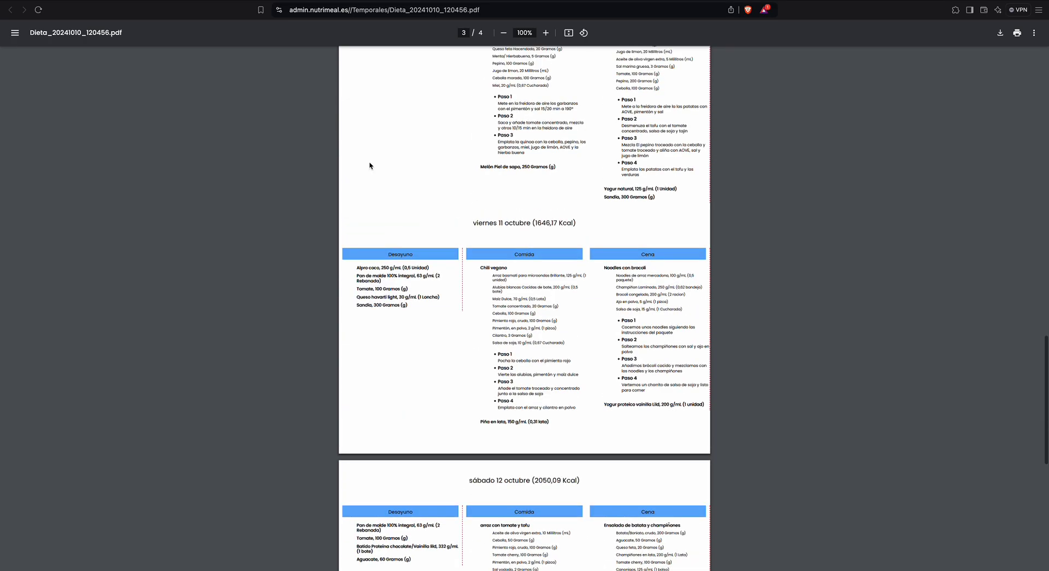
{"action": "scroll", "coordinate": [370, 165], "scroll_direction": "up", "scroll_amount": 12}
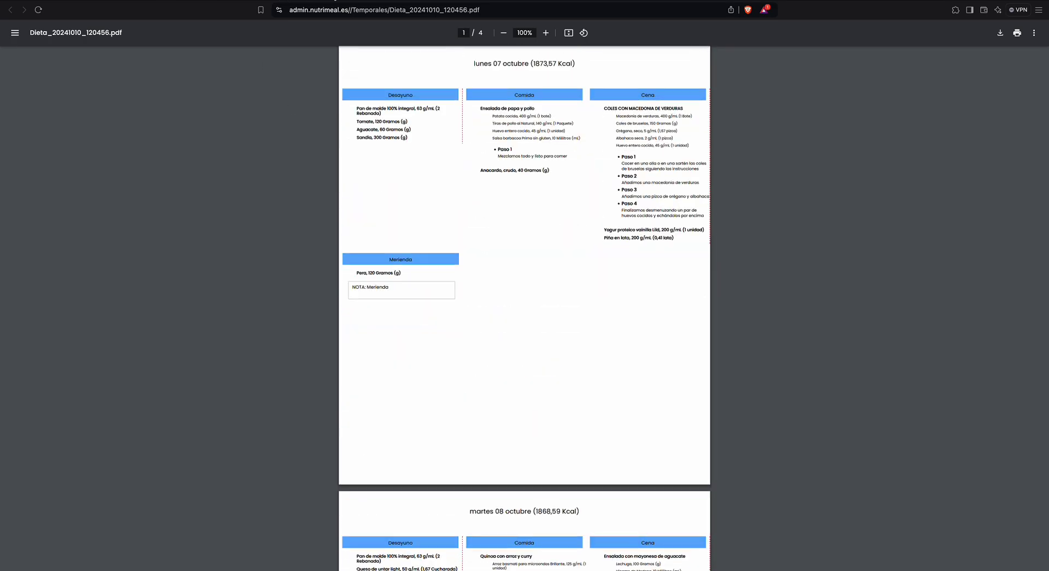
{"action": "key", "text": "super+w"}
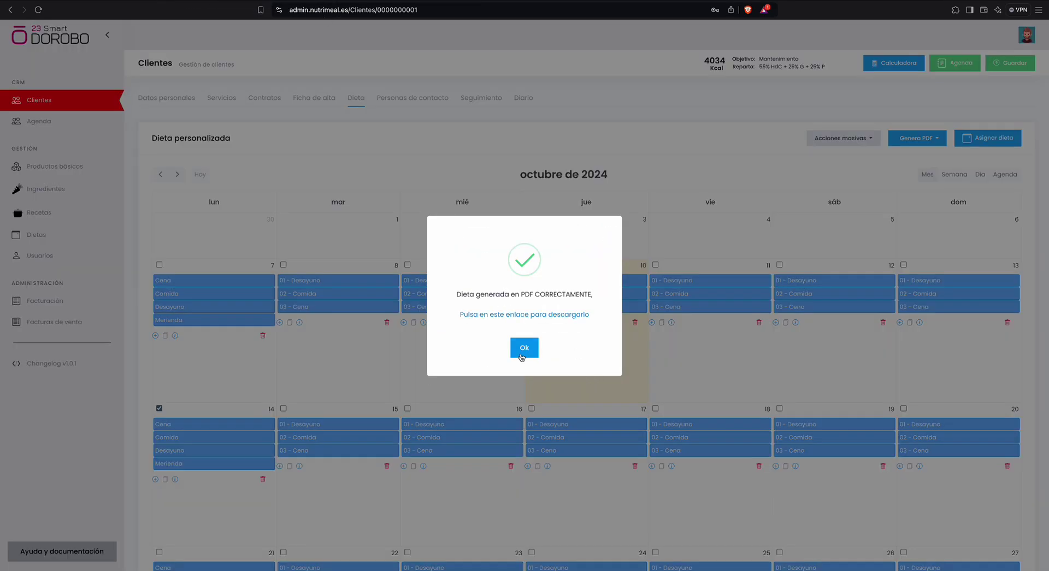